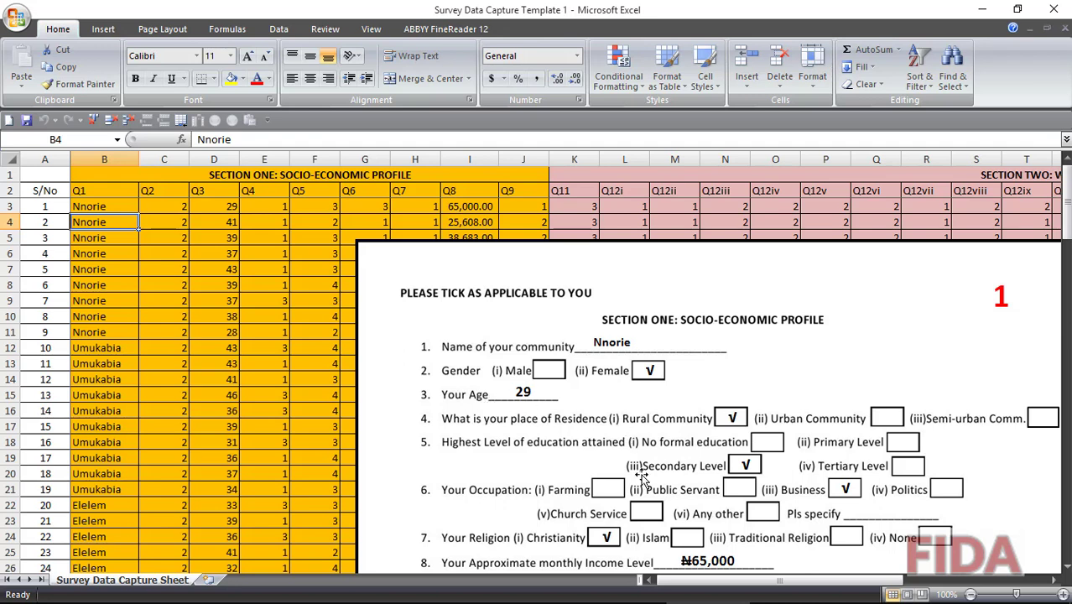
- Switch to the SPSS Data Editor and show the Variable View of the empty dataset
mouse_move(646, 602)
left_click(876, 593)
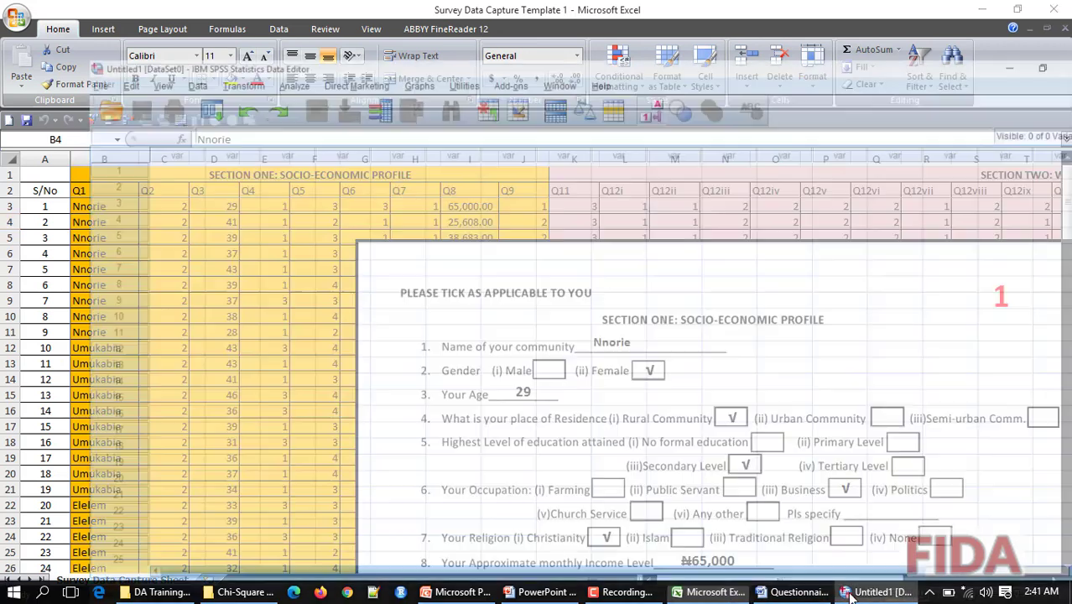
left_click(88, 564)
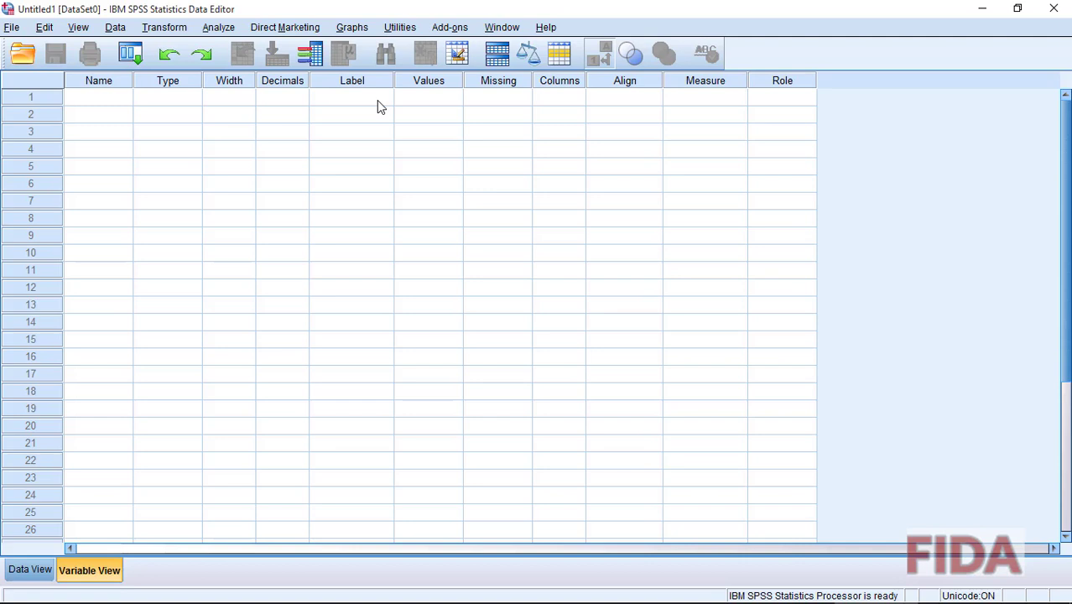
- Switch to the Excel survey data sheet and copy the question headers Q1 to Q12xx from row 2
mouse_move(570, 602)
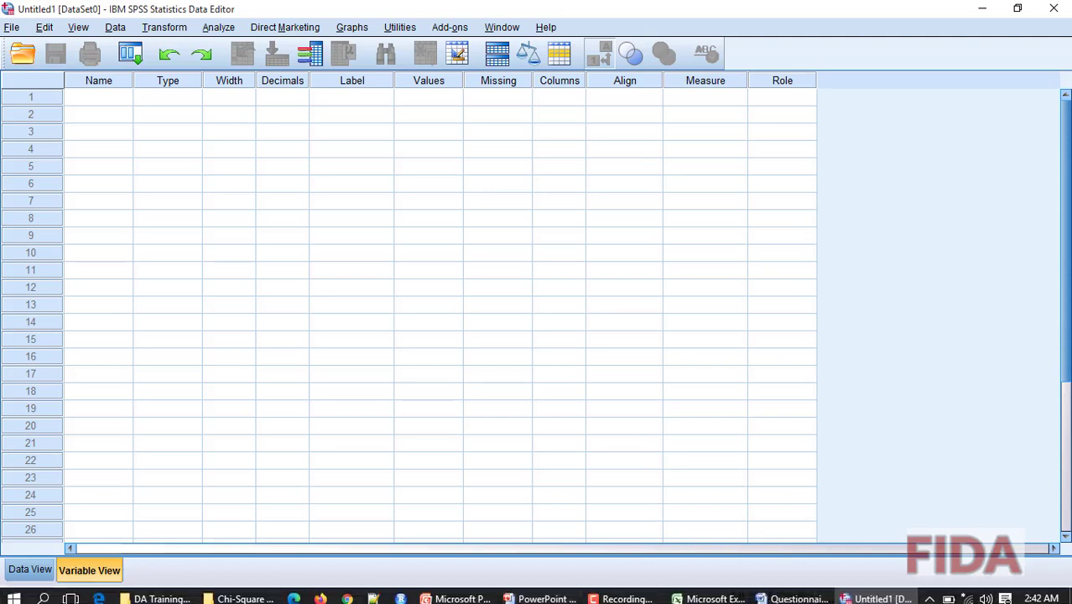
left_click(699, 597)
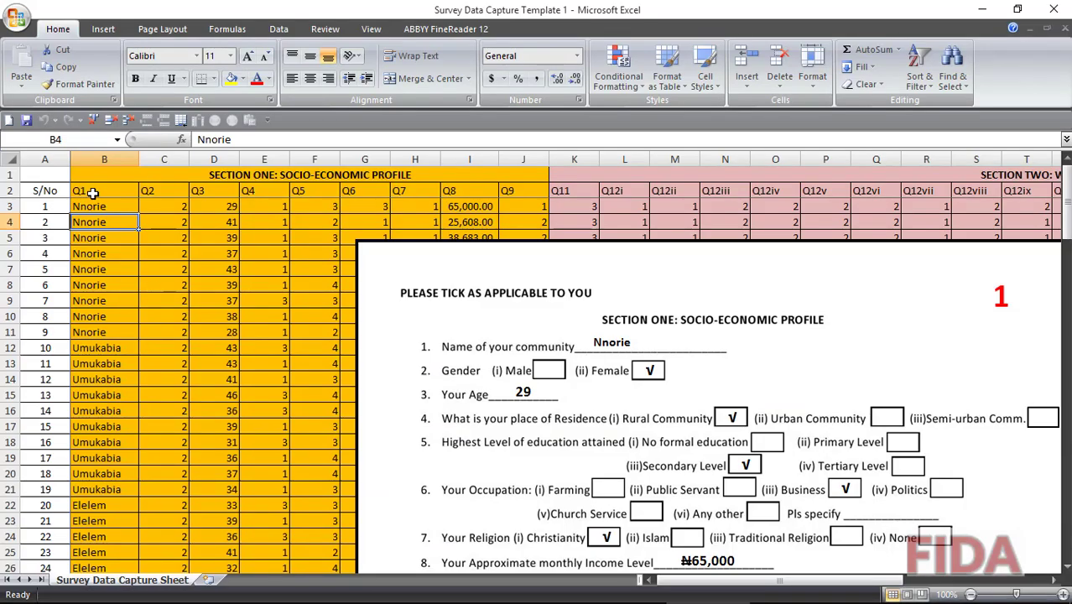
left_click_drag(92, 191, 961, 191)
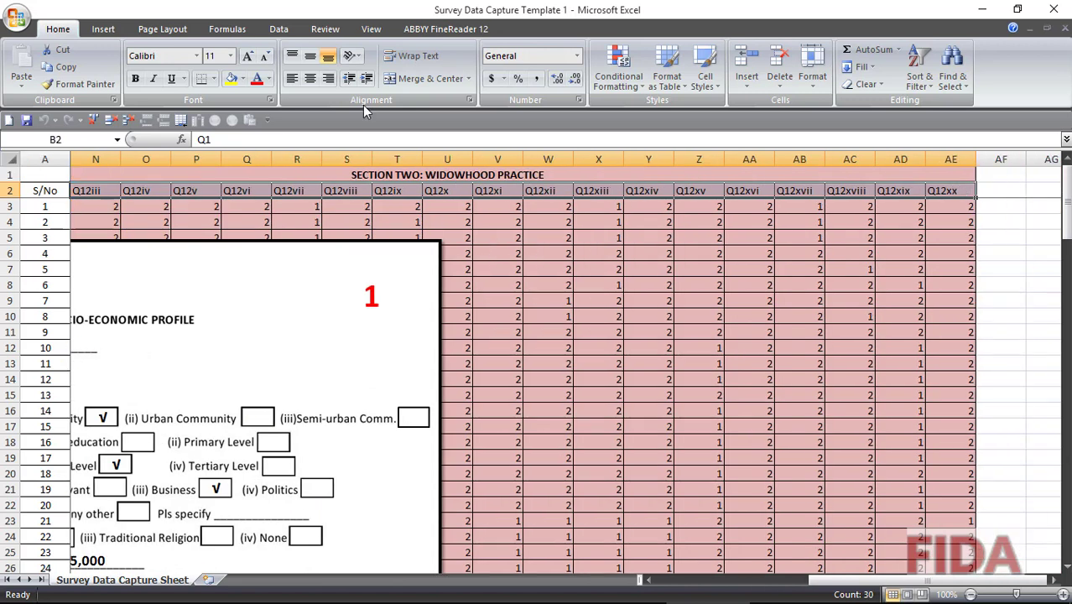
left_click(65, 68)
- Paste the copied question headers transposed into a vertical list starting at cell AG3
left_click(1053, 579)
left_click(1053, 579)
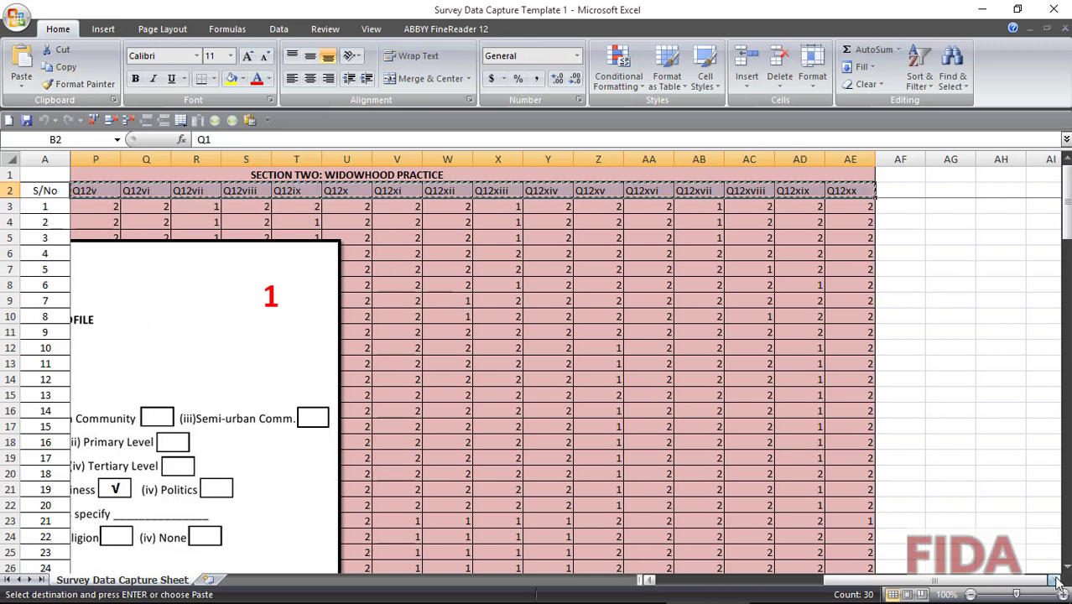
left_click(1053, 580)
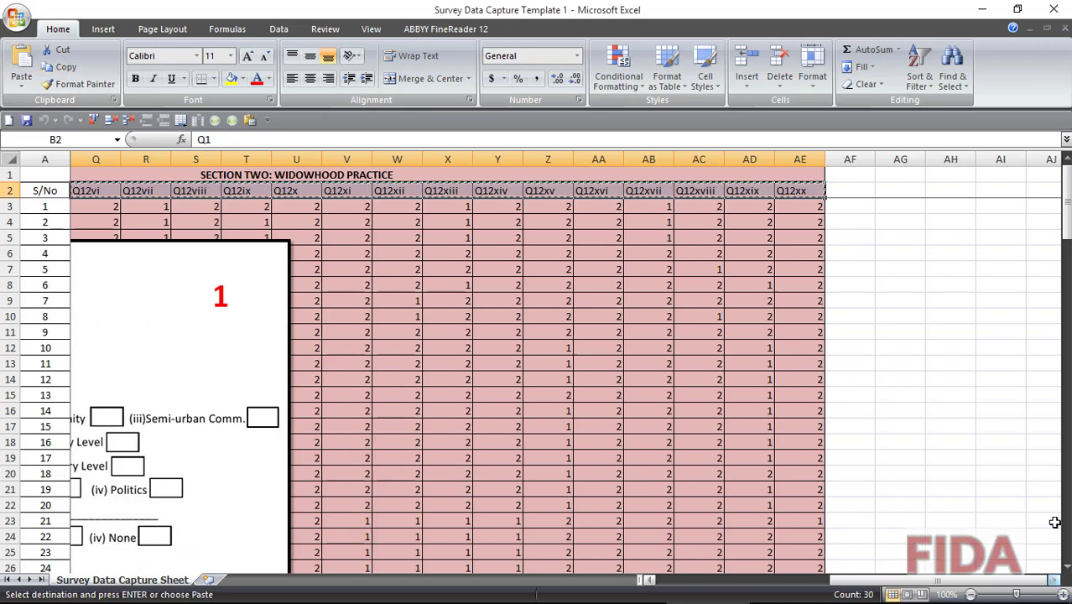
left_click(890, 221)
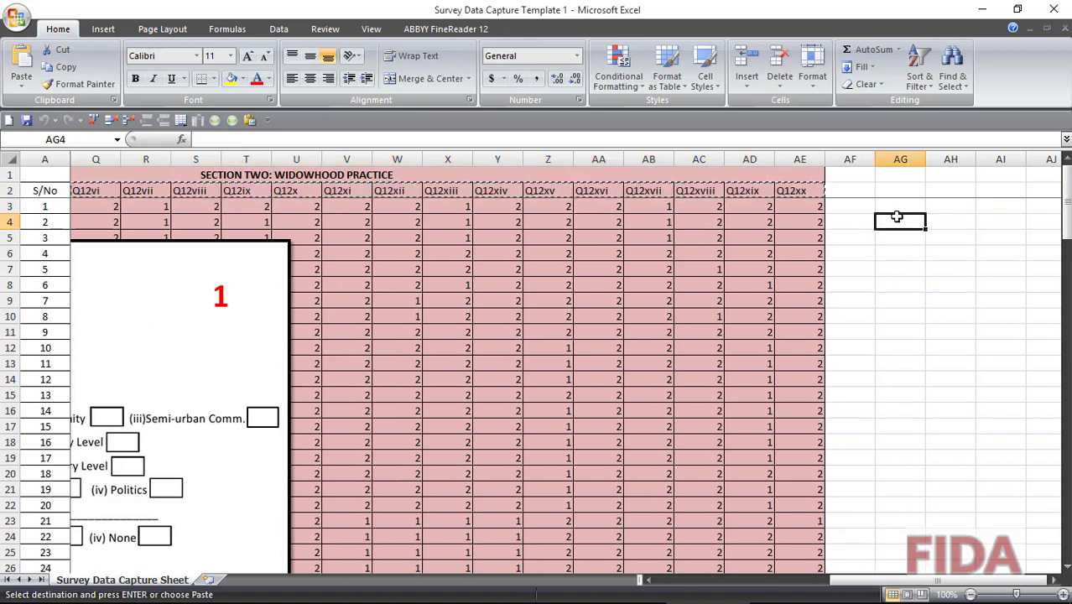
left_click(898, 206)
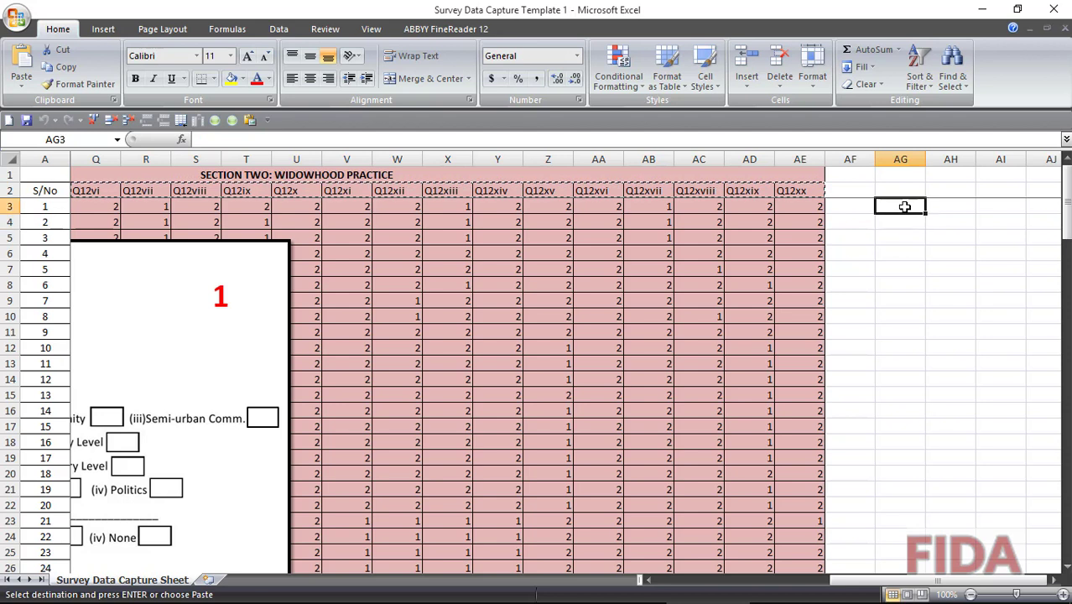
left_click(23, 89)
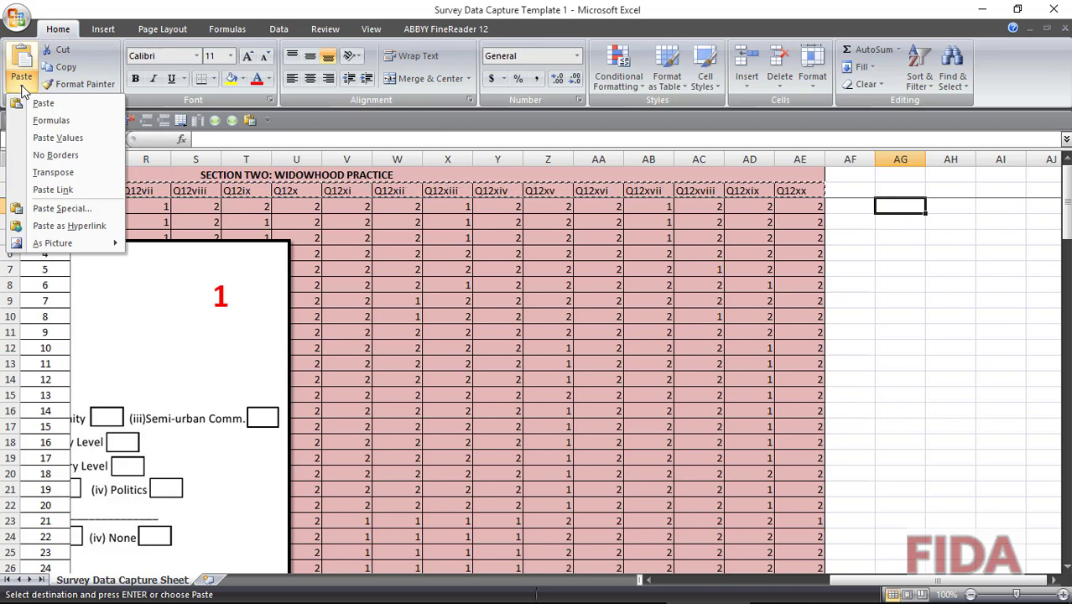
left_click(53, 172)
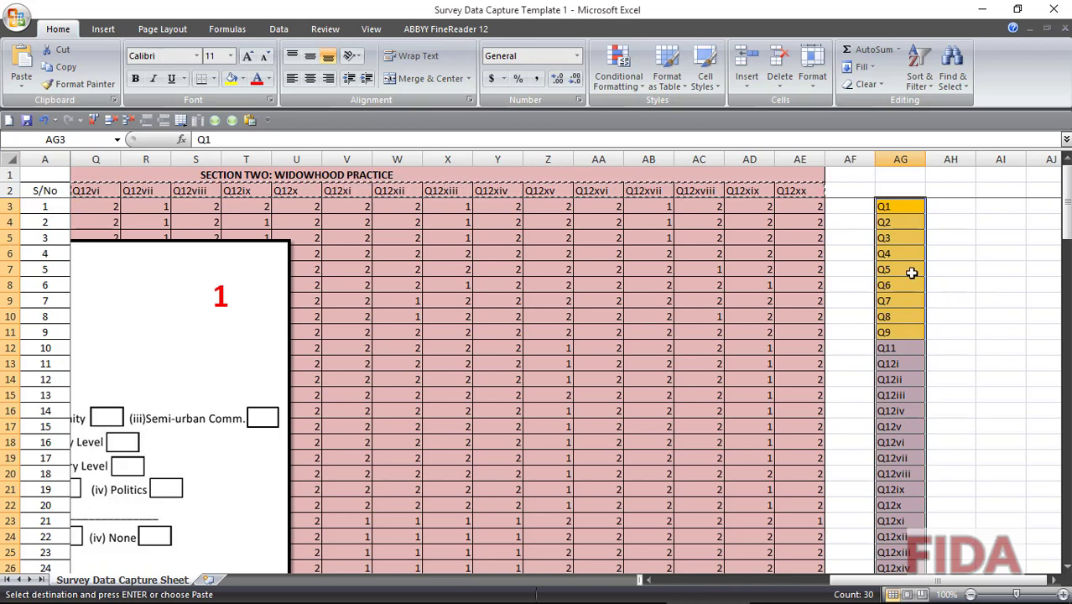
scroll(907, 362, "down", 3)
scroll(907, 362, "up", 3)
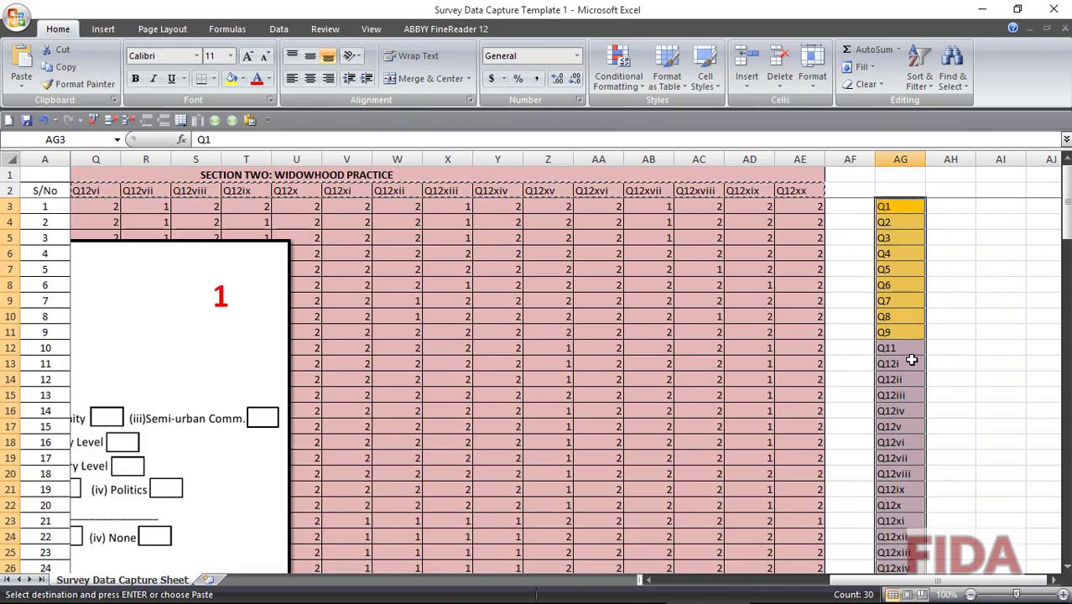
- Transfer the vertical list of question codes from column AG into the variable Name column in SPSS, starting at row 1
left_click(52, 51)
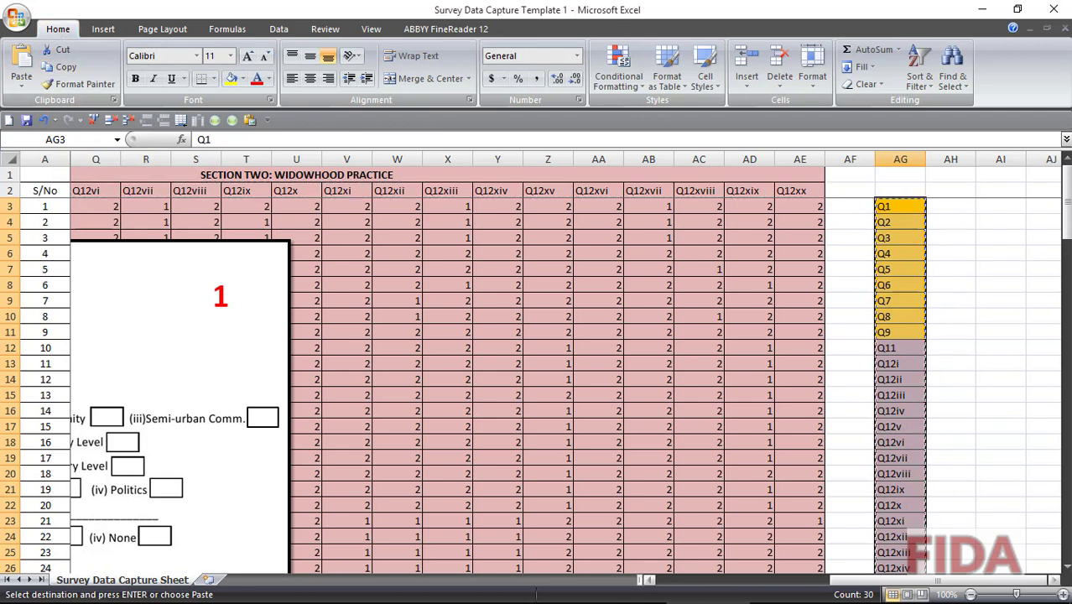
mouse_move(761, 597)
left_click(845, 593)
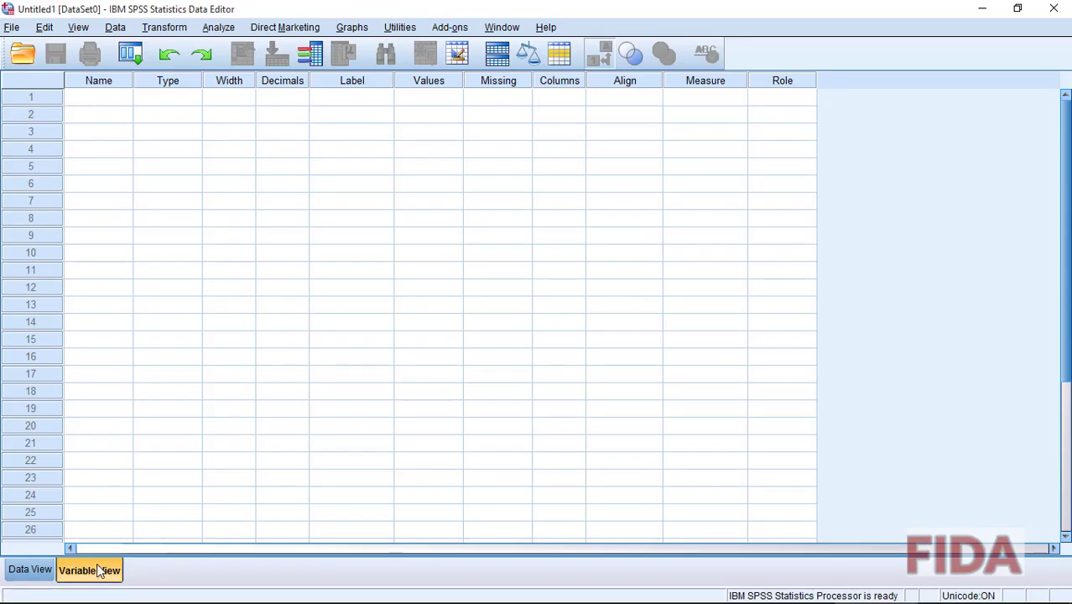
right_click(83, 102)
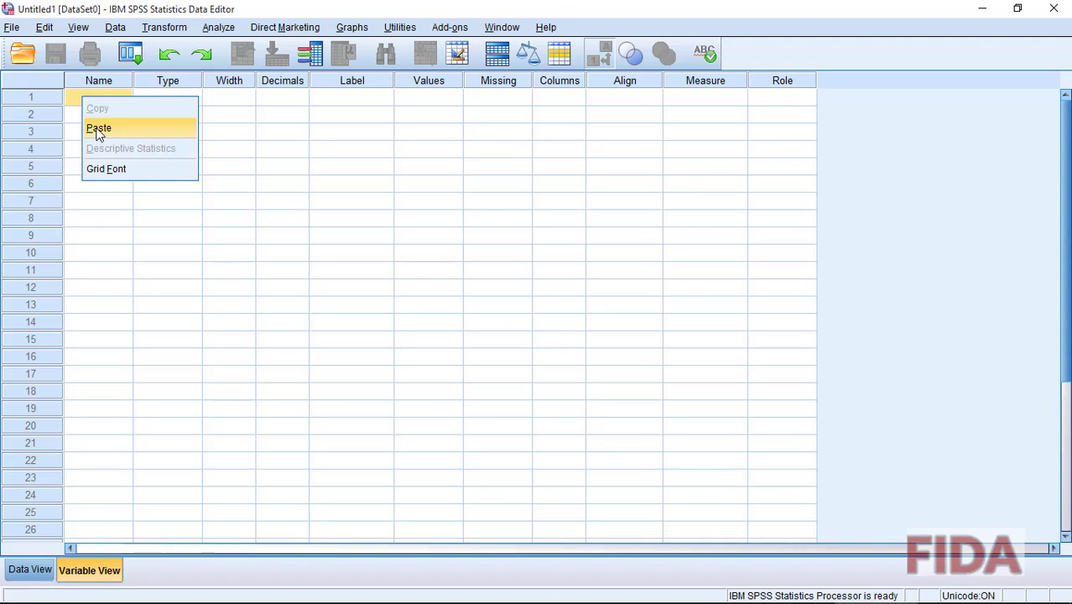
left_click(98, 129)
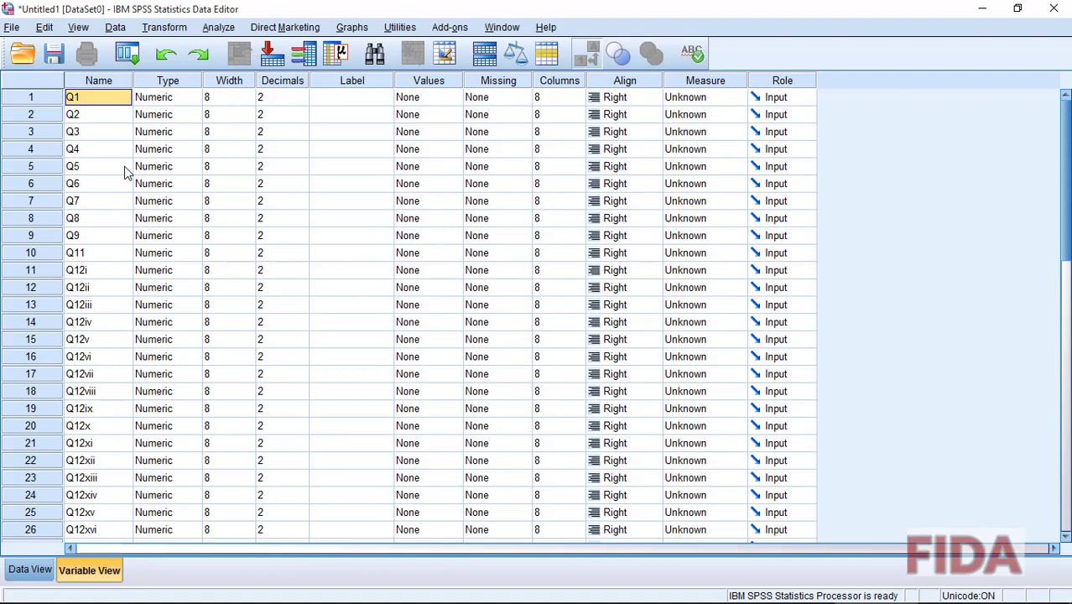
scroll(124, 172, "down", 4)
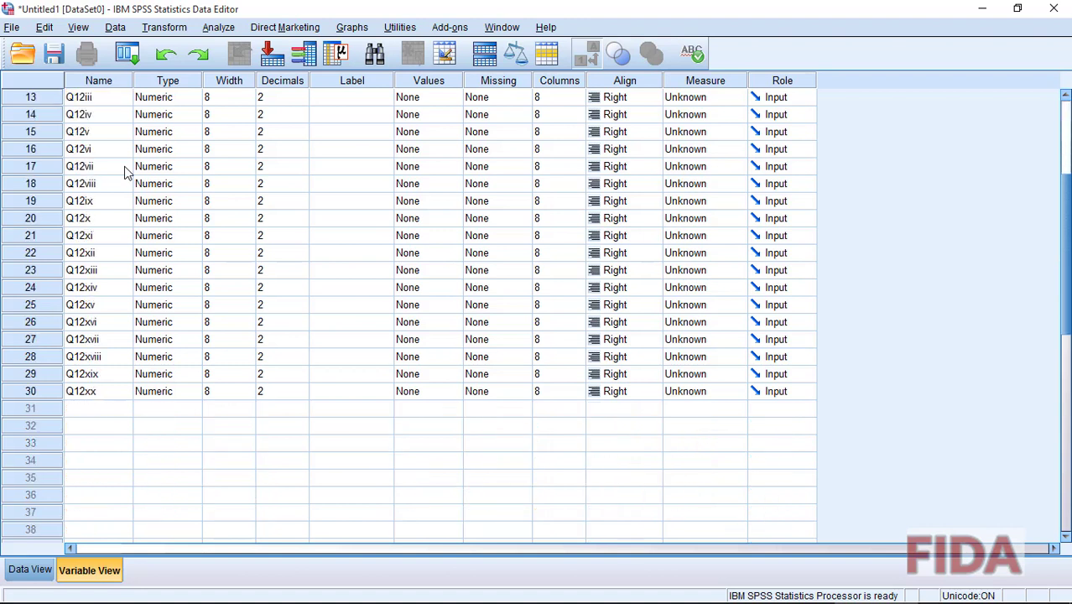
scroll(124, 171, "up", 4)
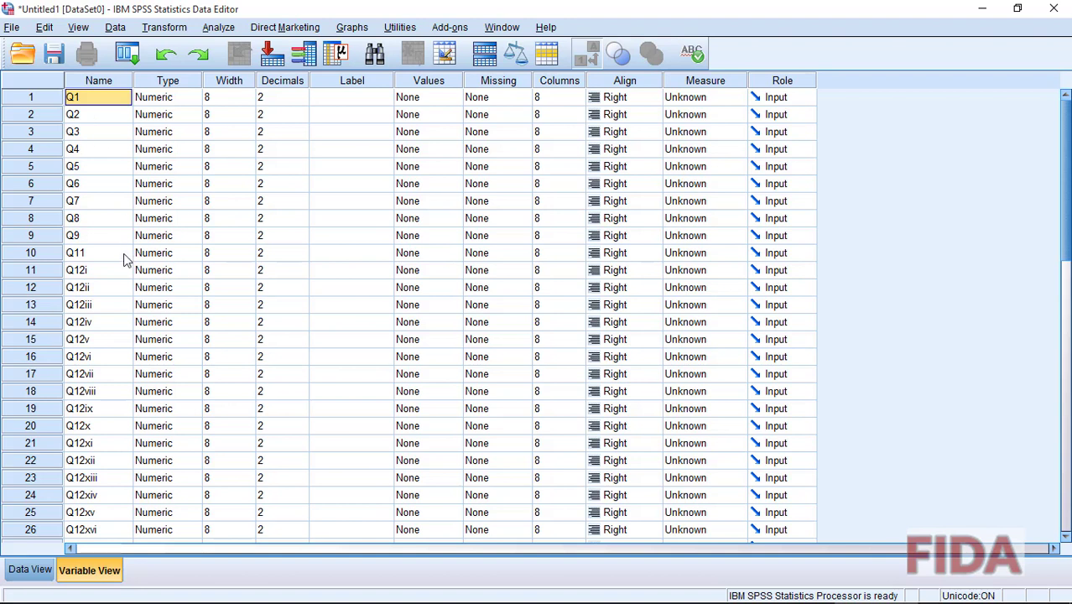
scroll(125, 260, "down", 4)
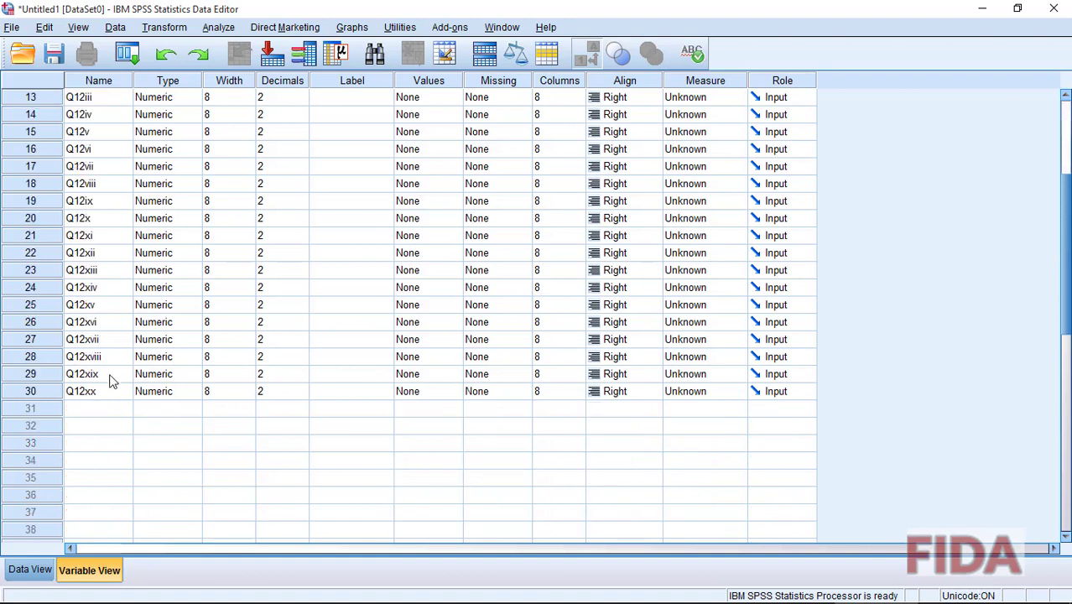
scroll(299, 285, "up", 4)
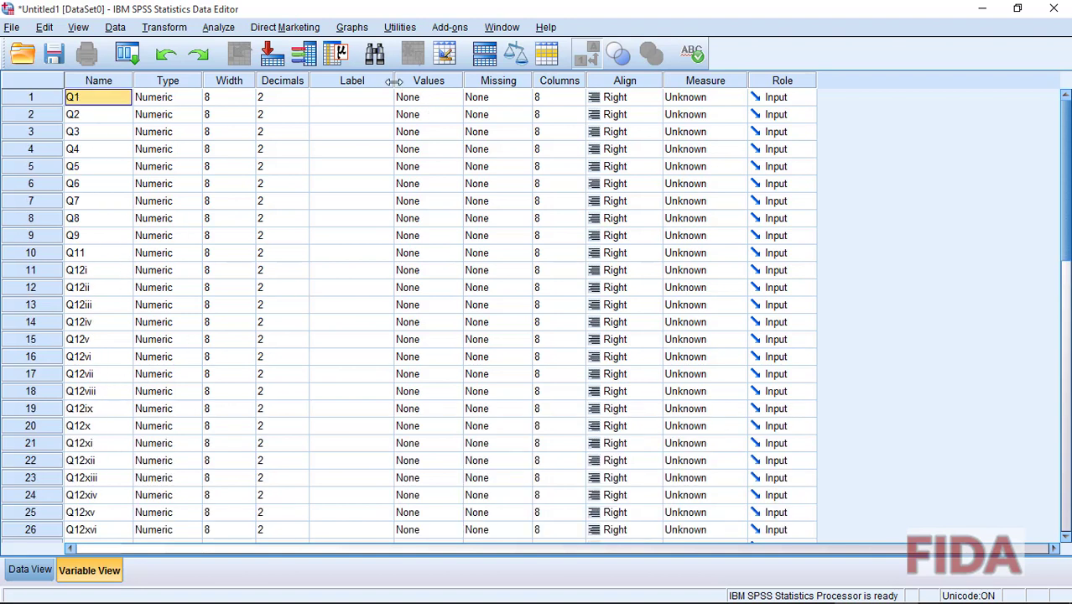
- Widen the Label column and, using the questionnaire in Excel as reference, label variable Q1 "Name of your community" in SPSS
left_click_drag(394, 80, 506, 120)
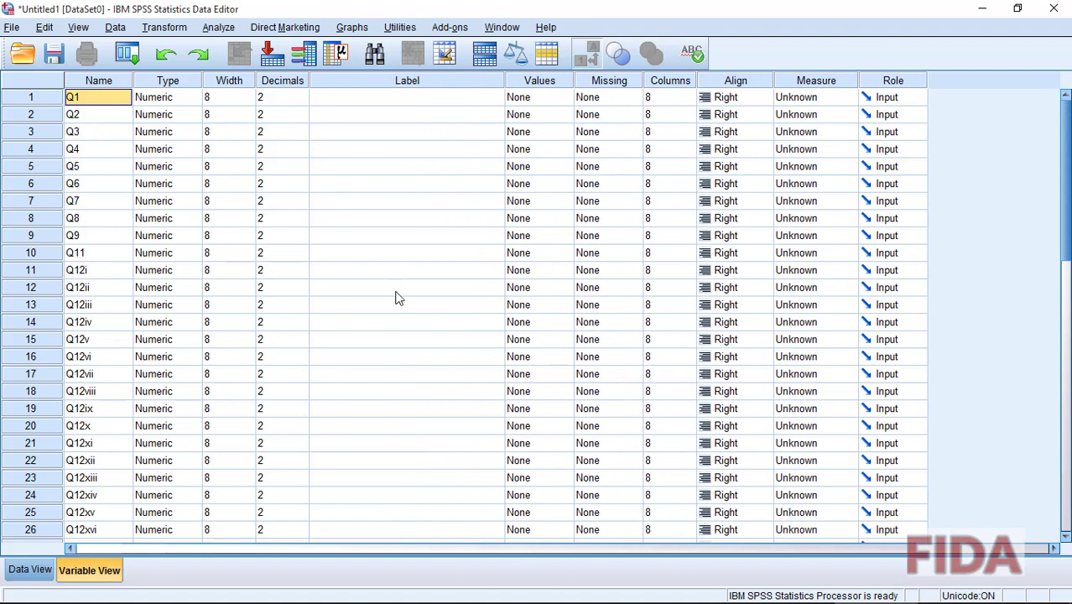
mouse_move(647, 599)
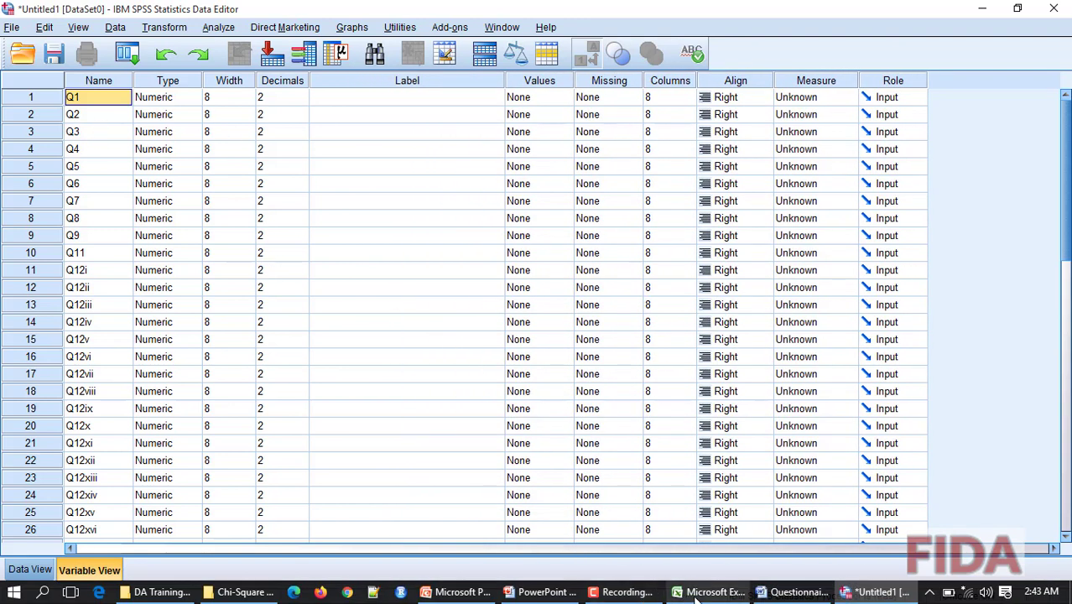
mouse_move(696, 598)
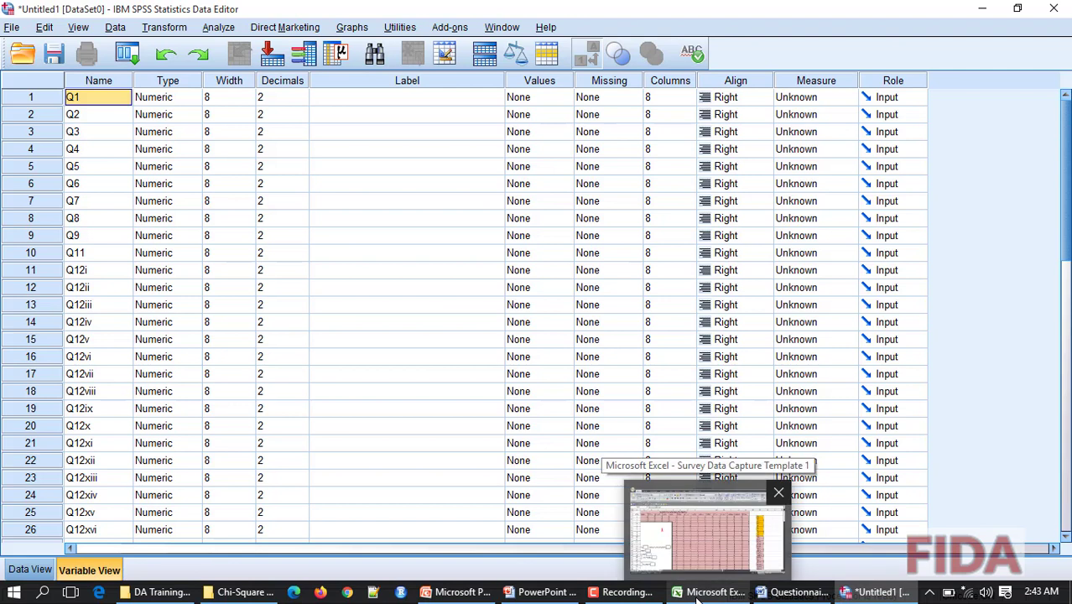
left_click(697, 598)
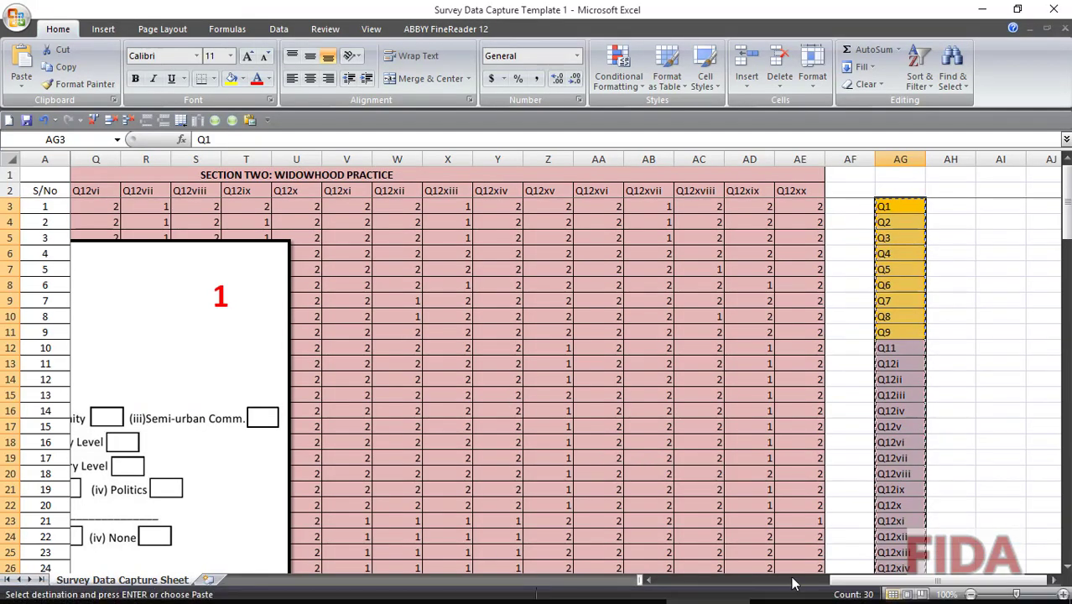
left_click_drag(861, 584, 681, 591)
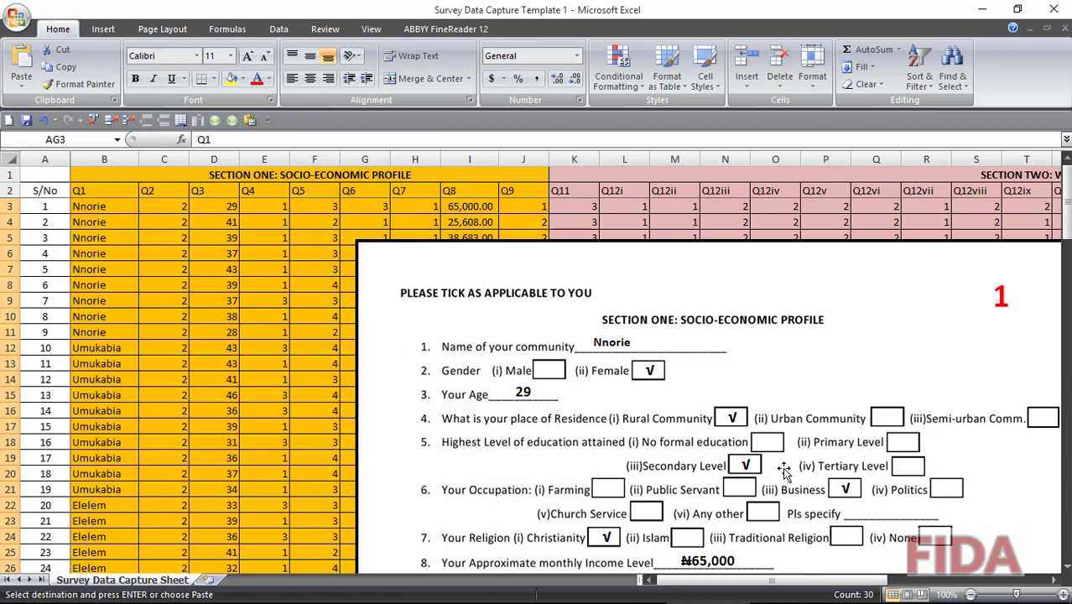
left_click(862, 594)
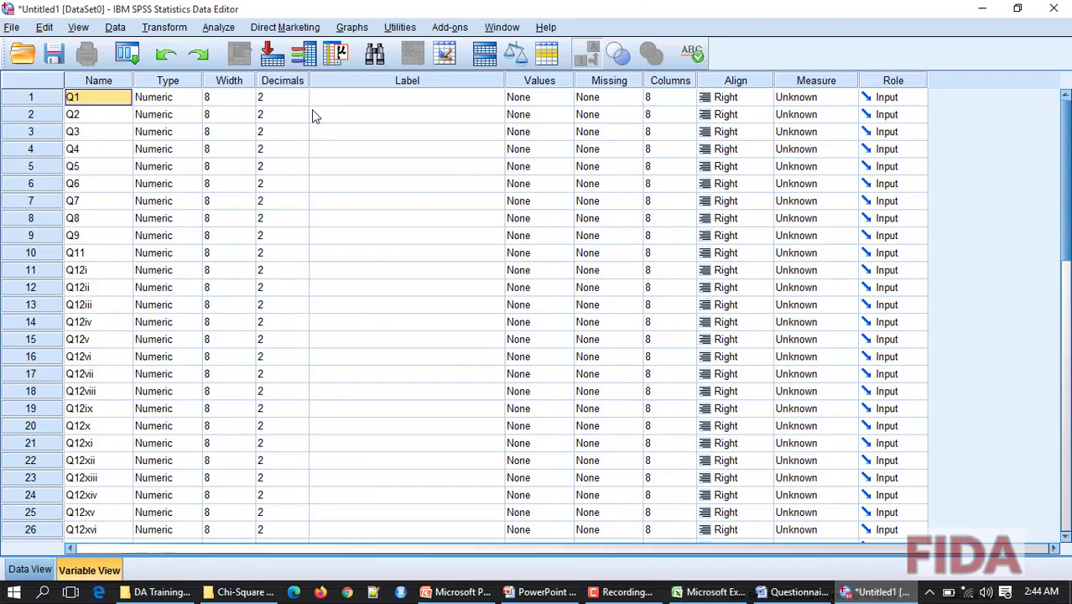
left_click(359, 101)
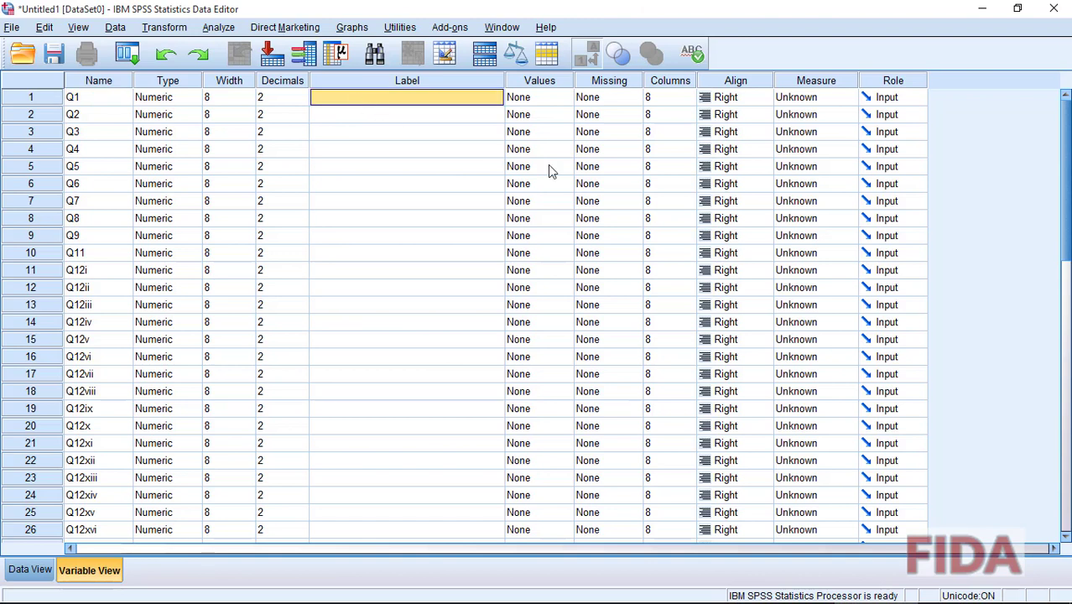
type("Name of")
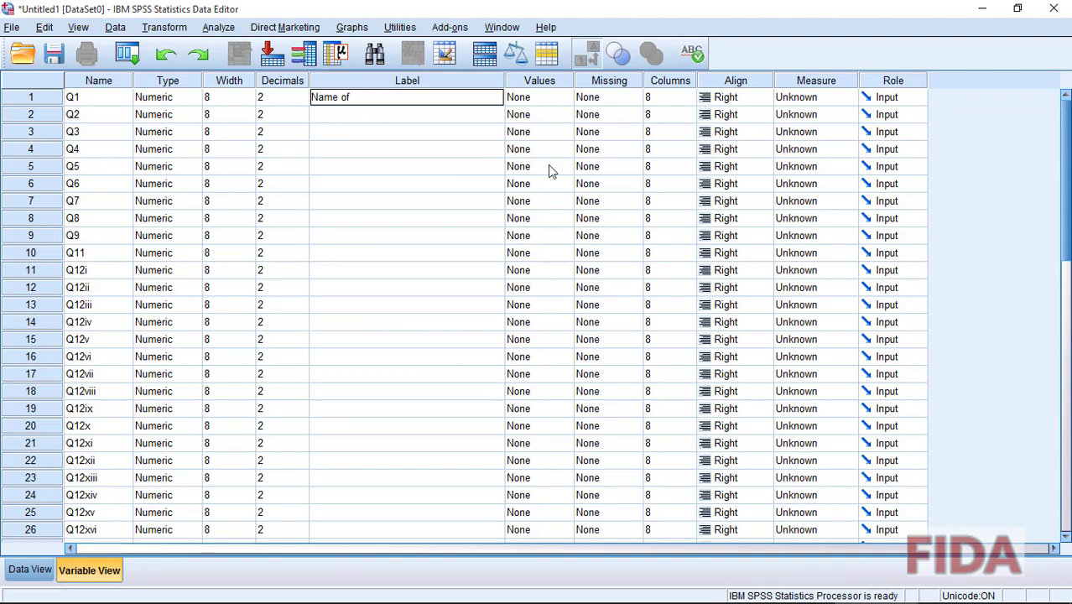
type(" your community")
key("Return")
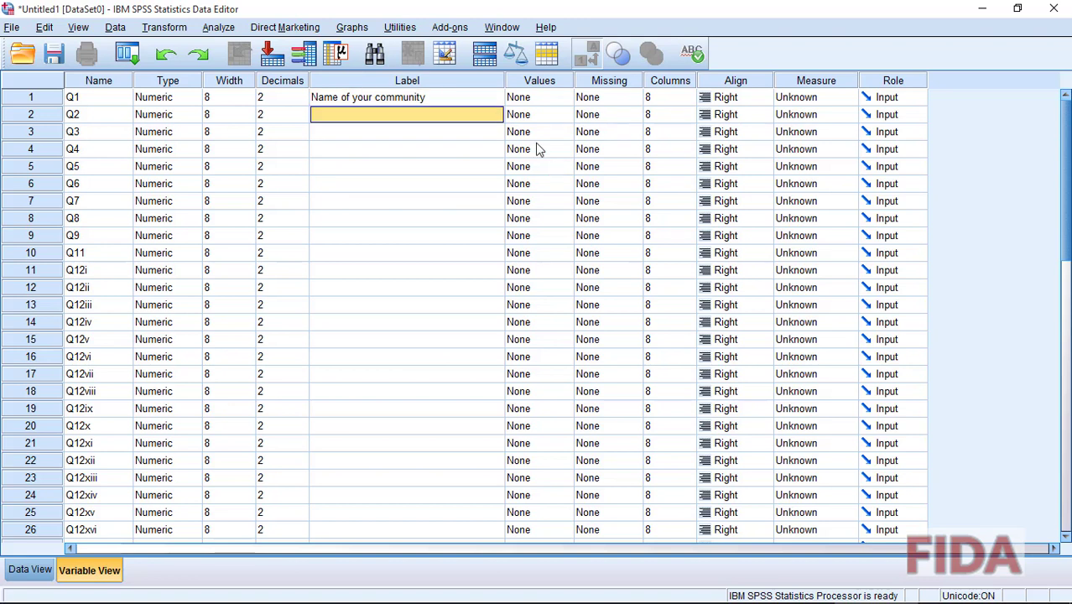
- Check question 2 on the questionnaire in Excel and label variable Q2 "Gender" in SPSS
mouse_move(845, 601)
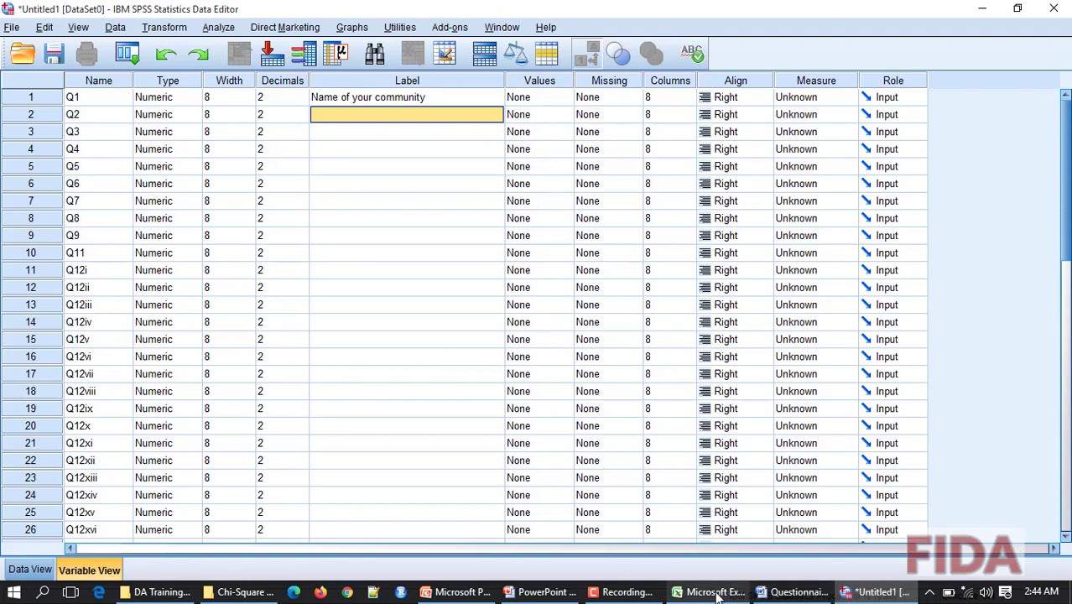
left_click(714, 592)
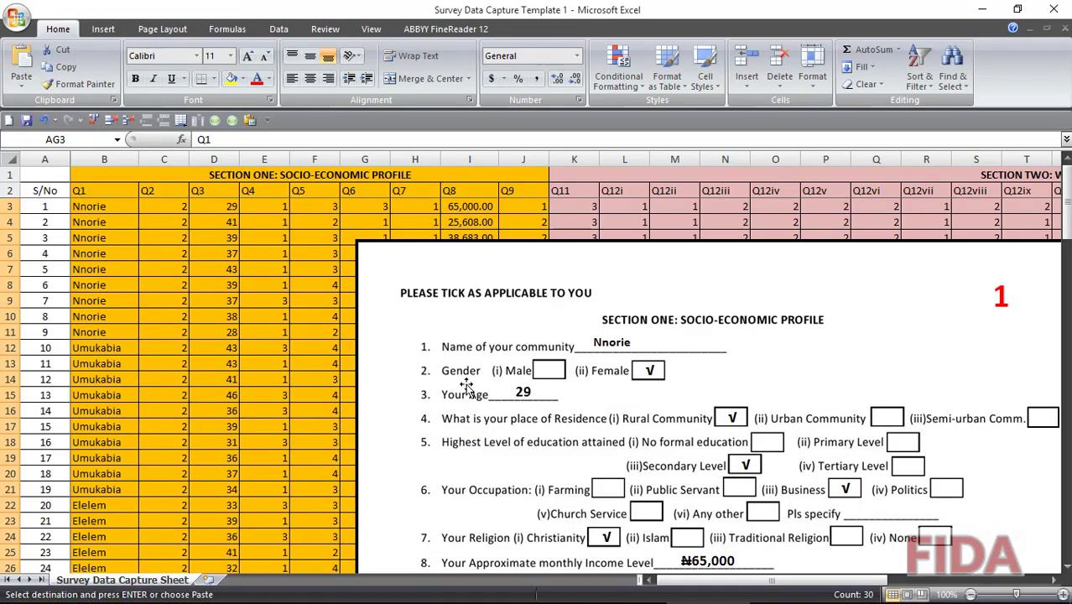
mouse_move(805, 594)
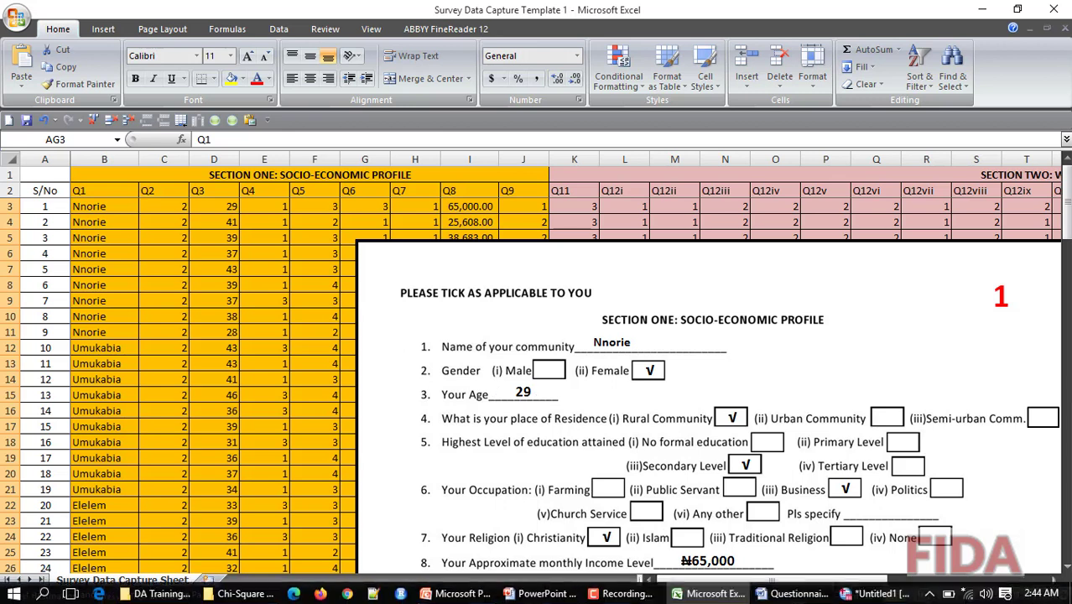
left_click(876, 591)
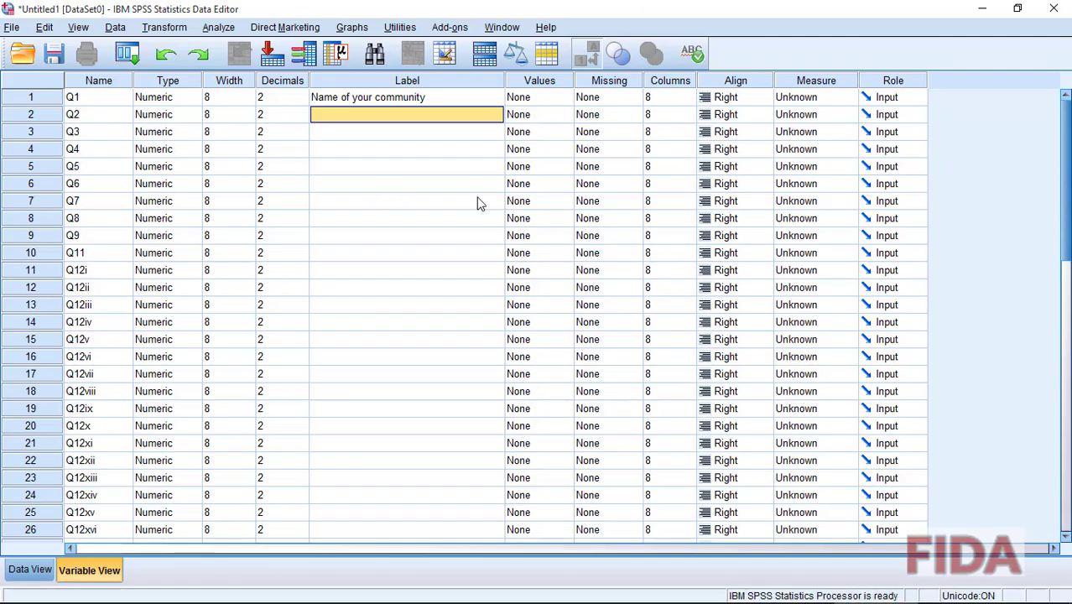
type("Gender")
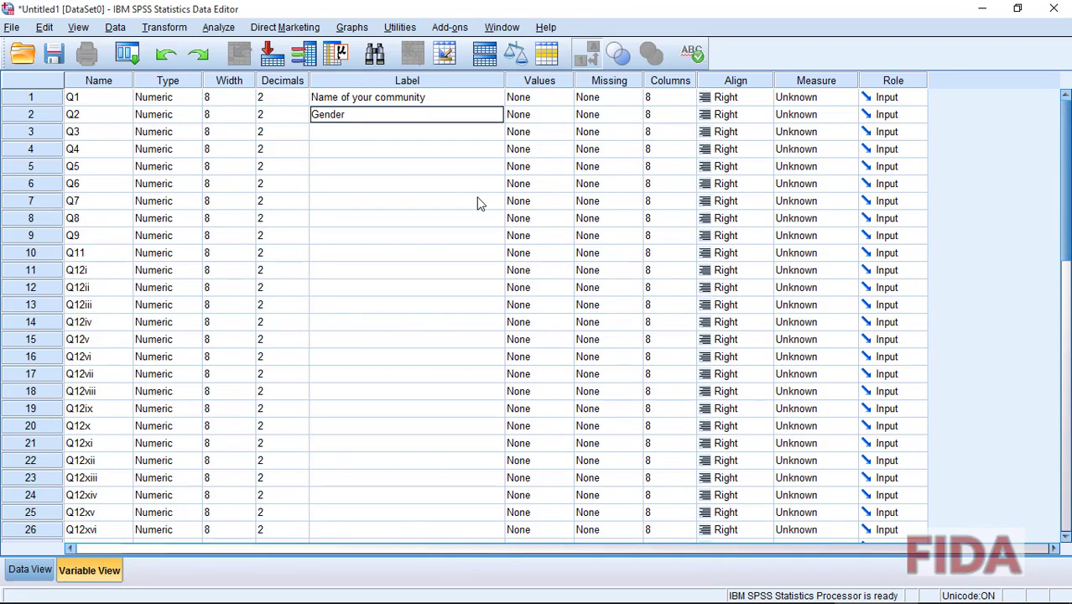
key("Return")
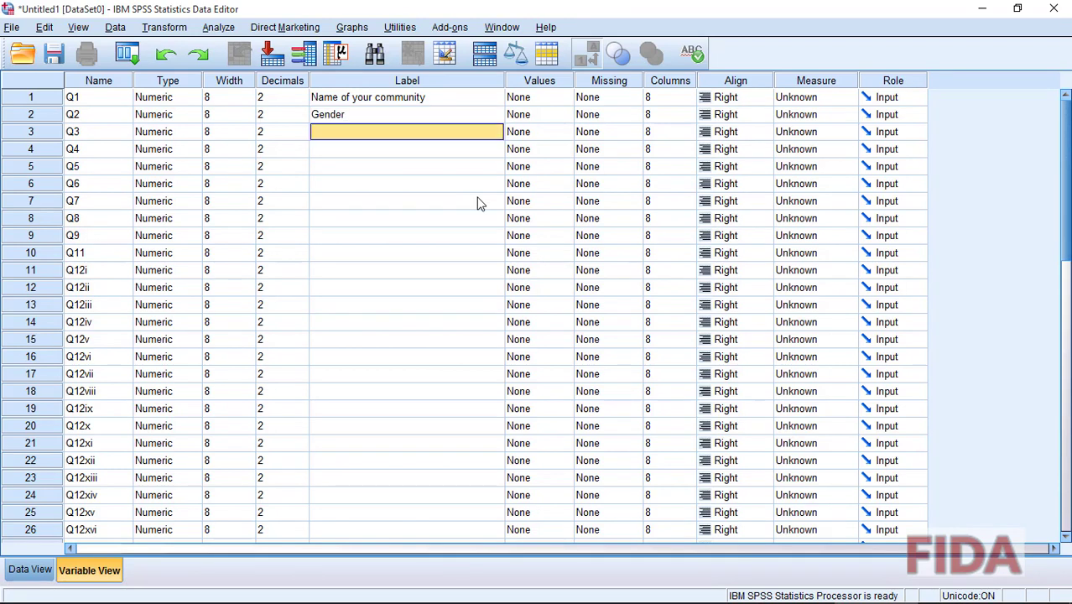
- Label variable Q3 "Your age" and, using question 4 of the questionnaire in Excel, label Q4 "What is your place of residence?" in SPSS
type("Your")
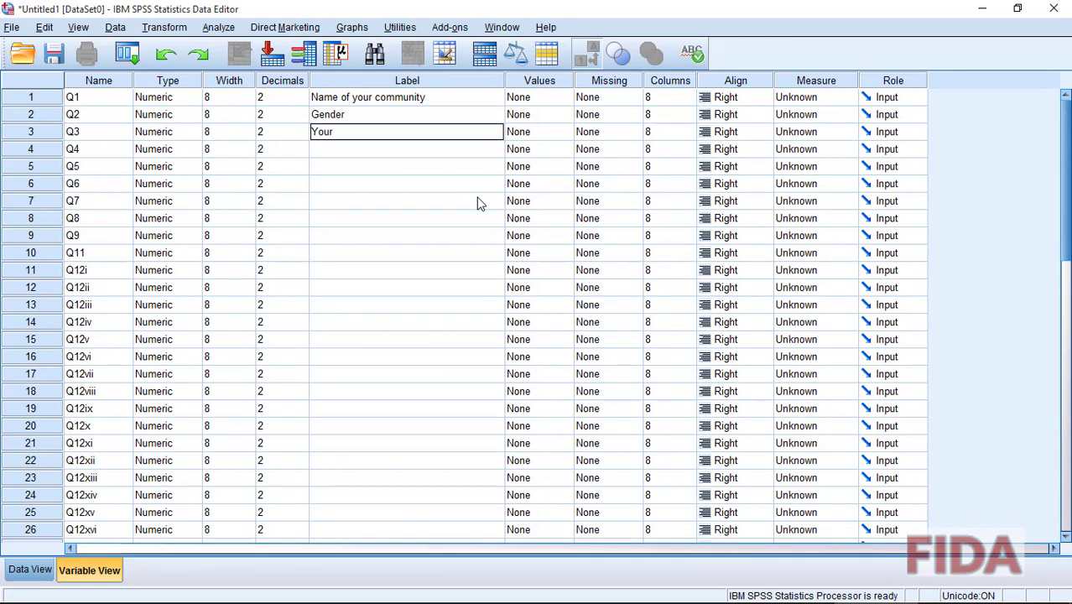
key("Return")
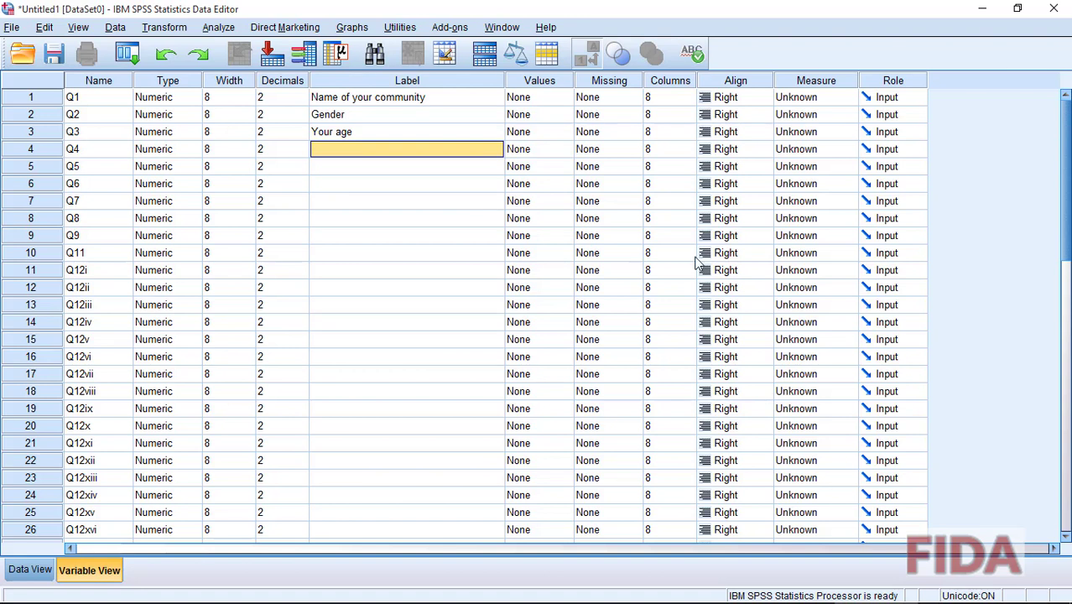
mouse_move(707, 596)
left_click(706, 595)
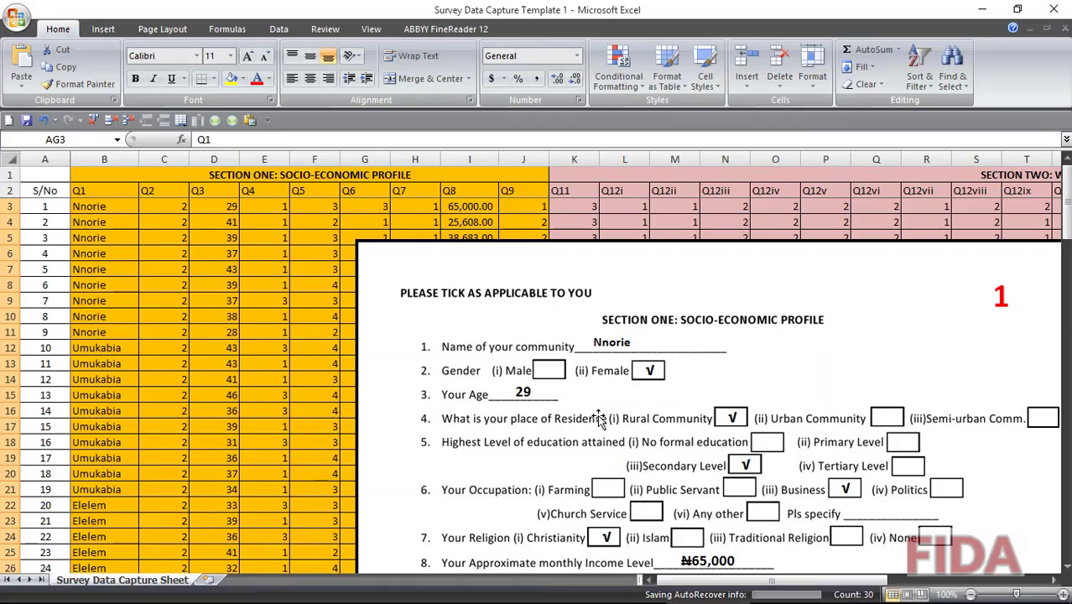
scroll(598, 417, "down", 1)
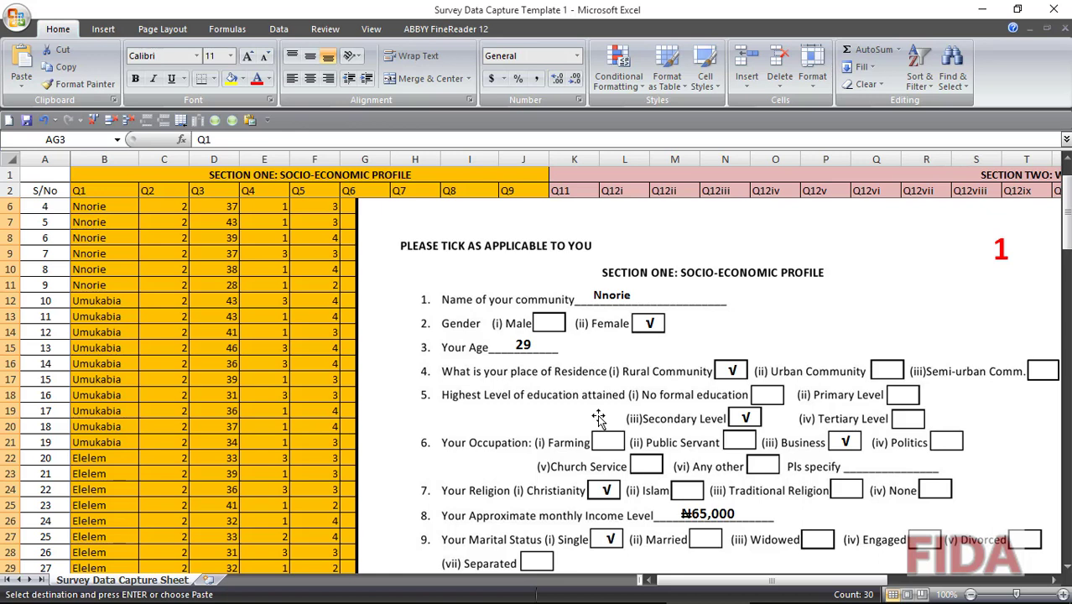
mouse_move(945, 595)
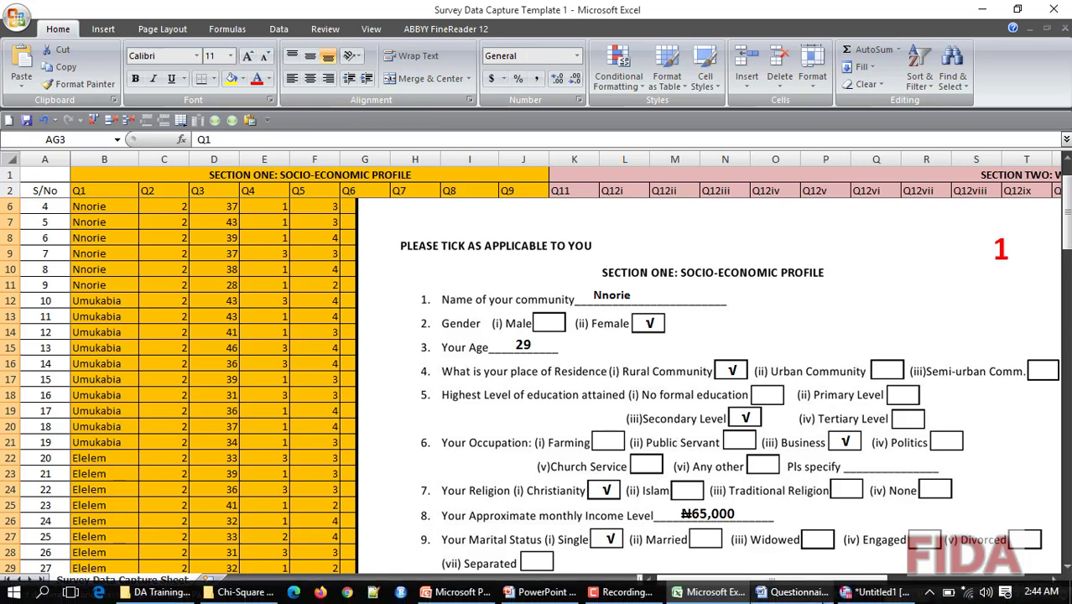
left_click(872, 592)
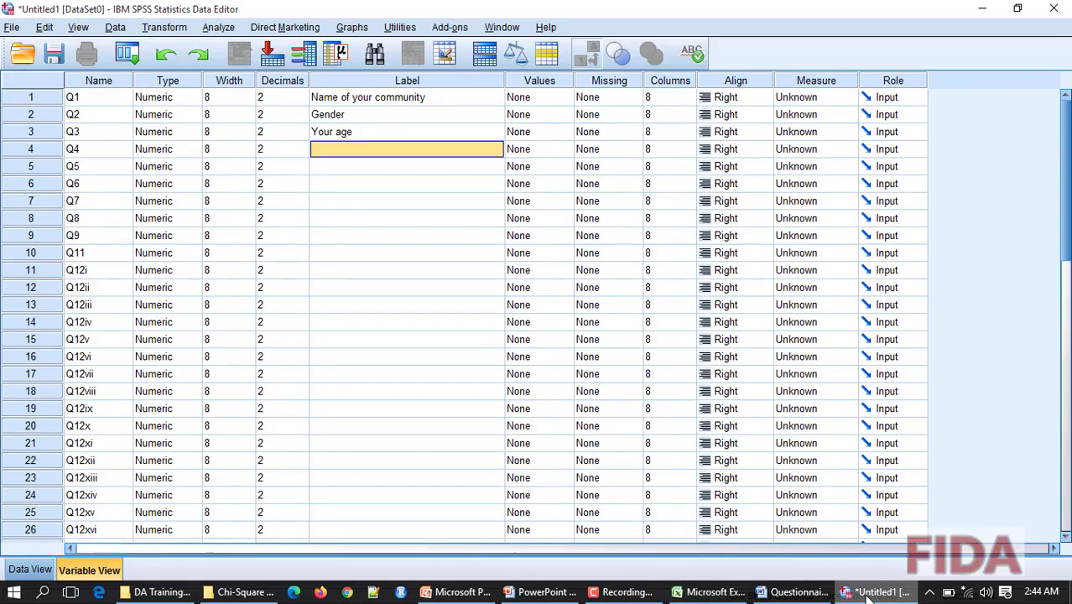
type("What is your place of residence")
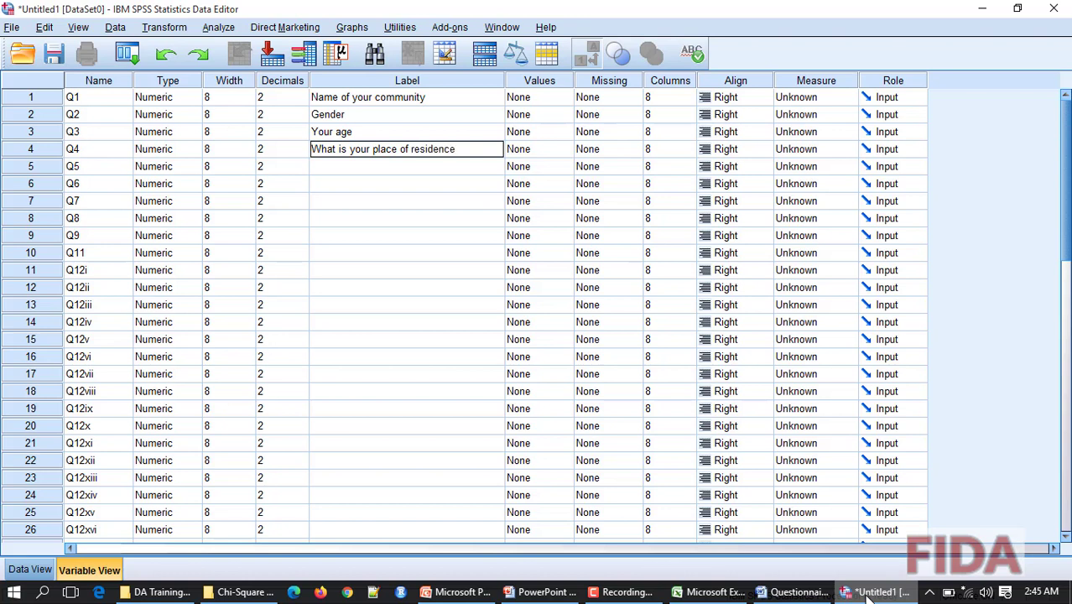
type("?")
key("Return")
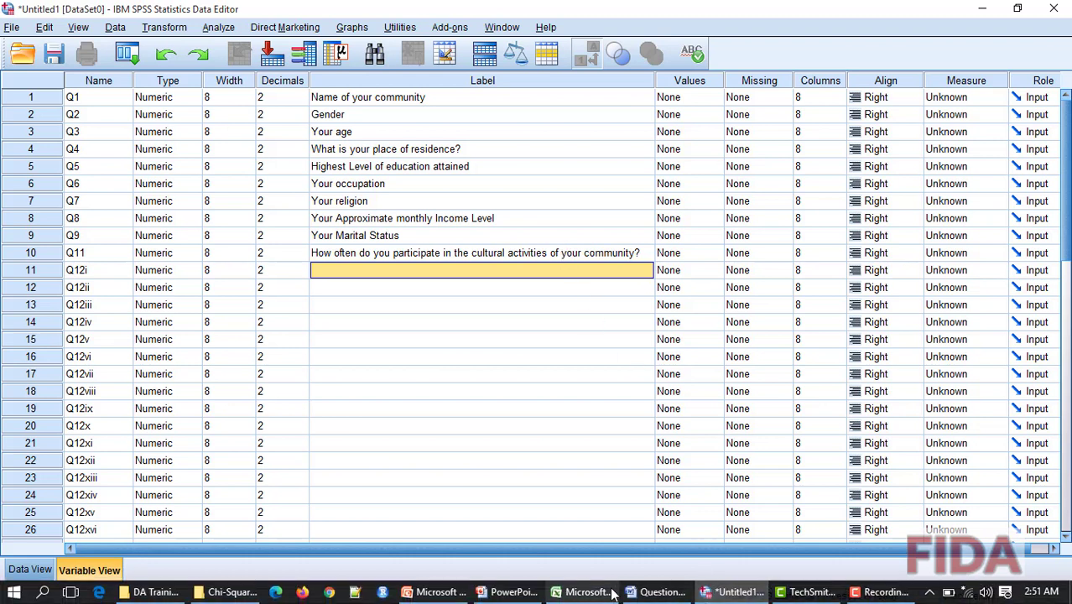
- Check the question 12 items on the questionnaire in Excel and label variable Q12i "Scrapping of the widows hair" in SPSS
left_click(581, 592)
scroll(567, 396, "down", 10)
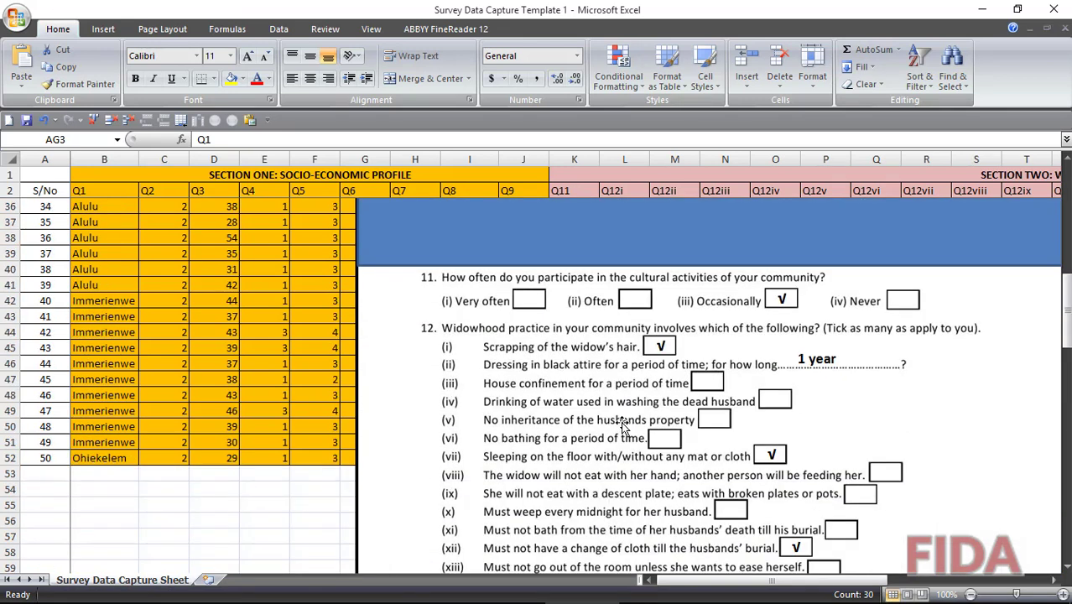
scroll(621, 421, "down", 8)
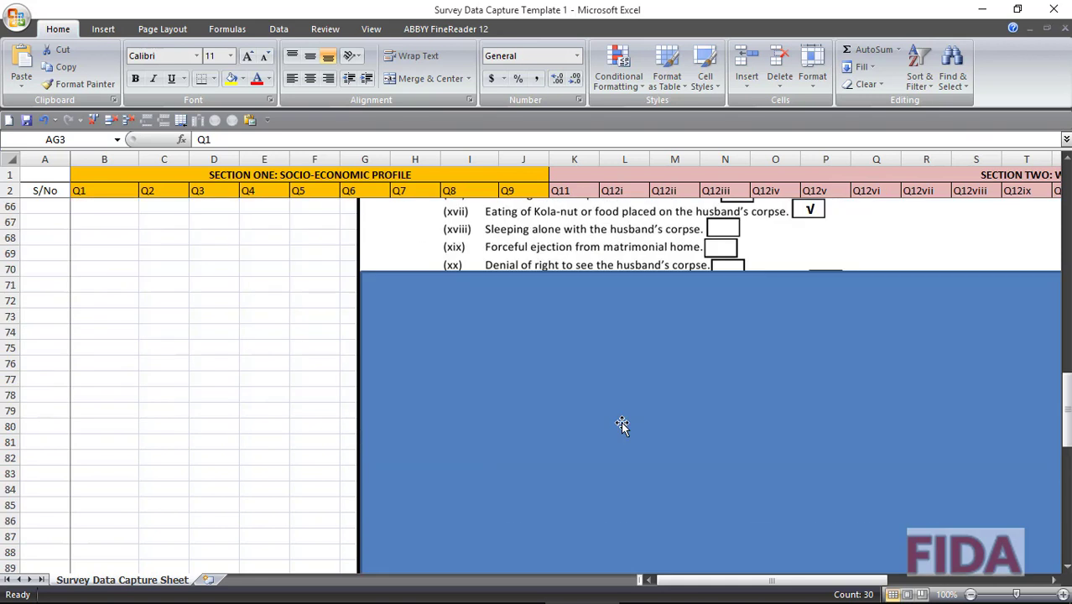
scroll(620, 421, "up", 7)
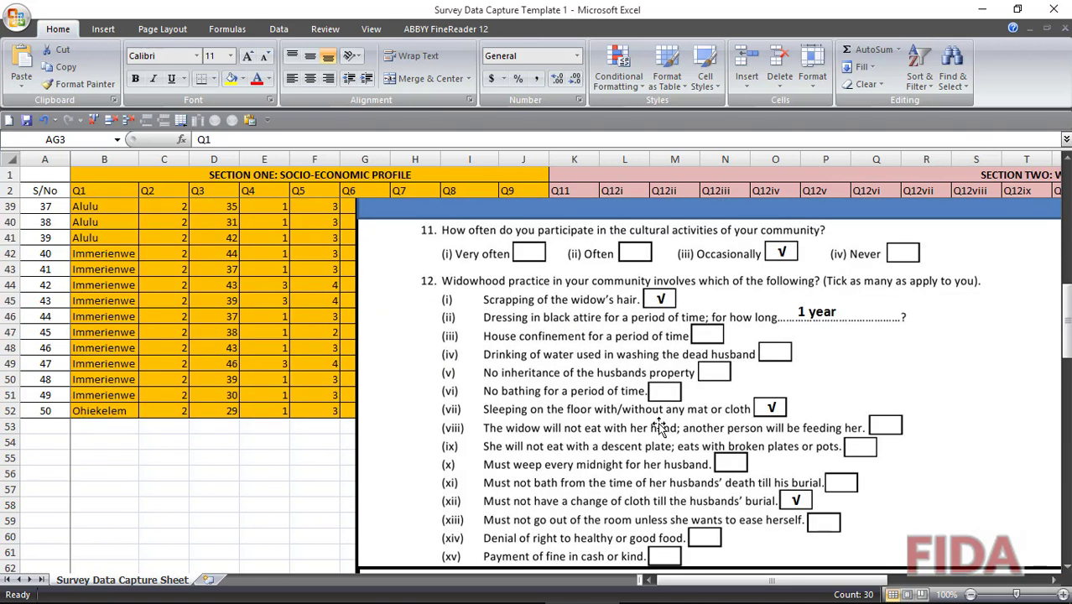
scroll(661, 429, "up", 1)
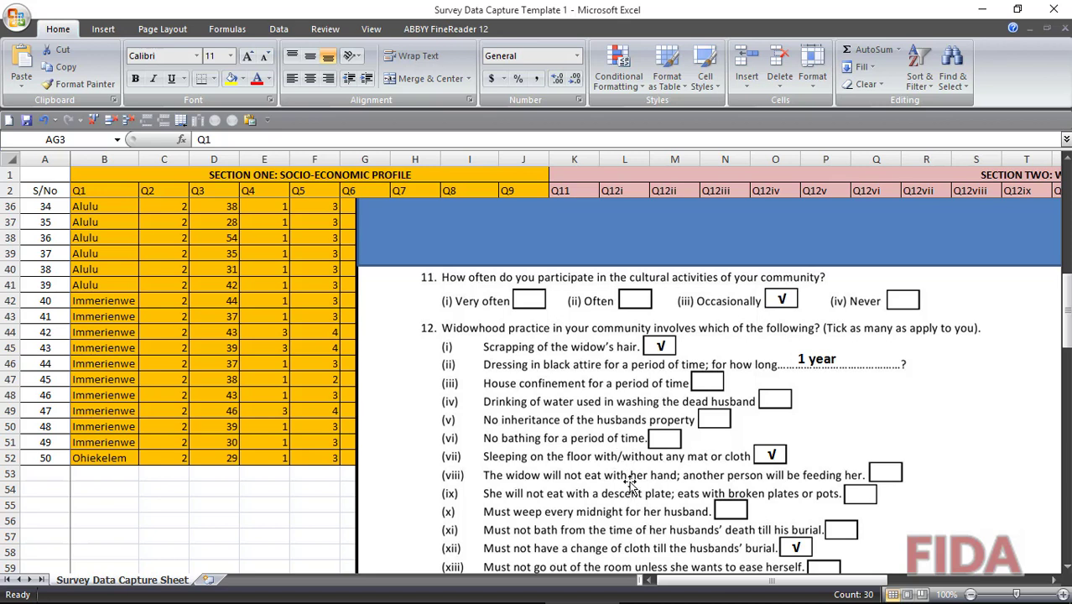
mouse_move(648, 600)
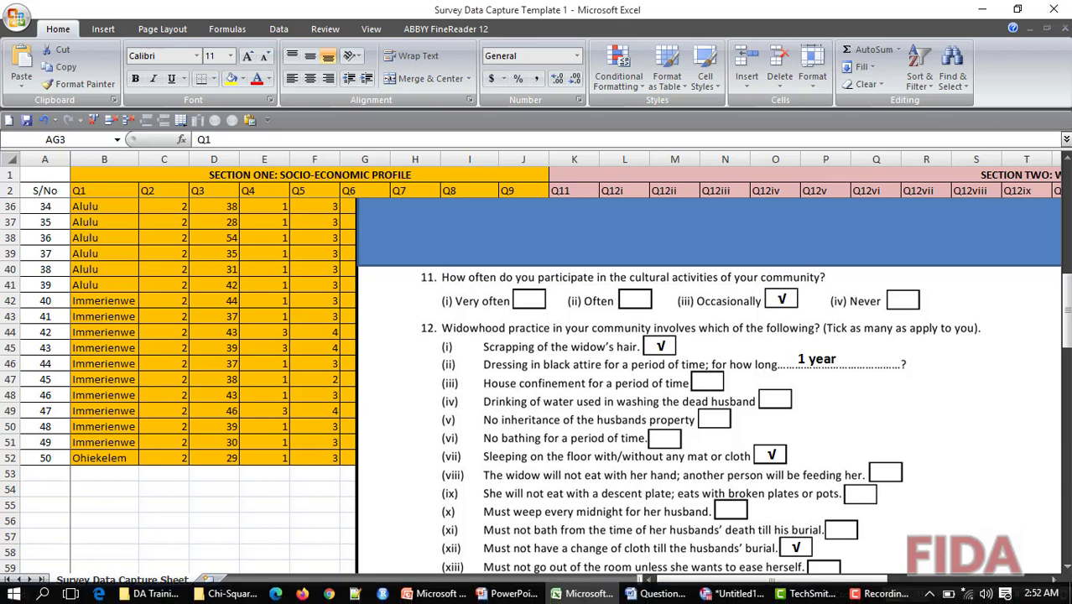
left_click(727, 593)
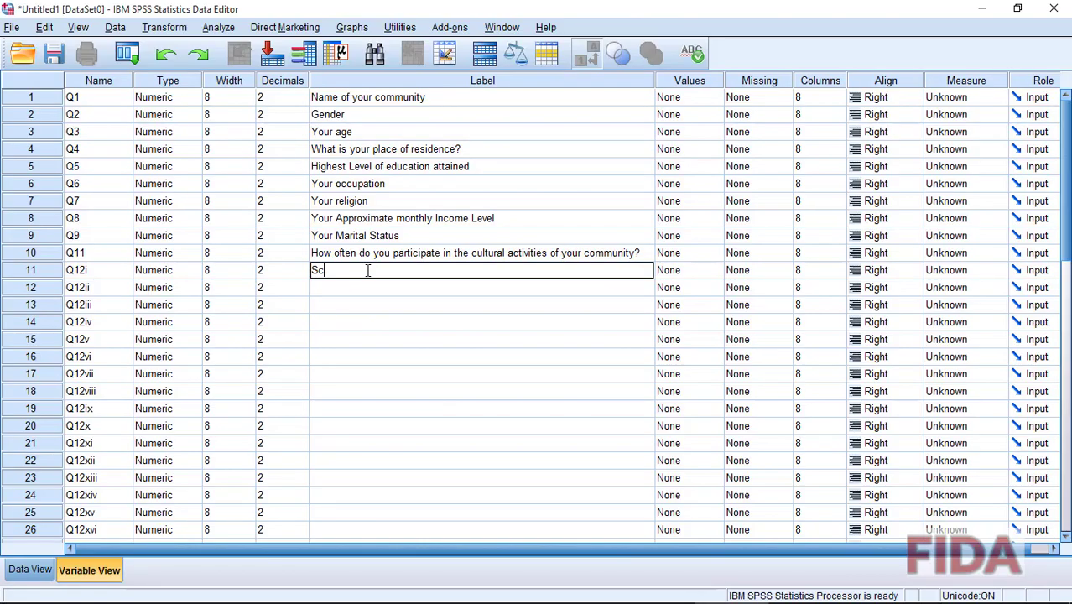
left_click(367, 270)
type("Scrapping of the widows hair")
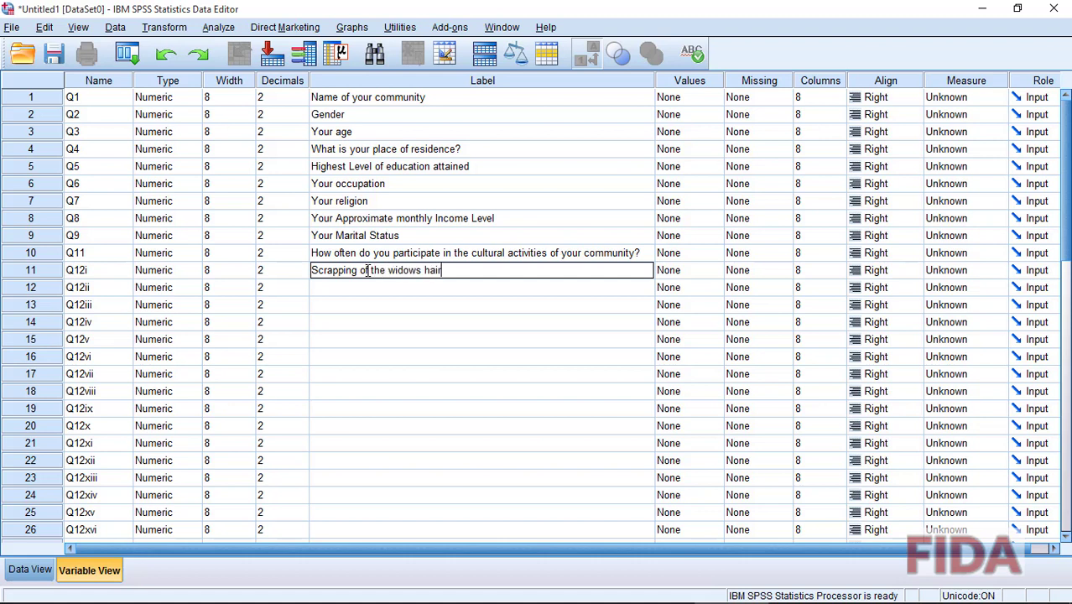
key("Return")
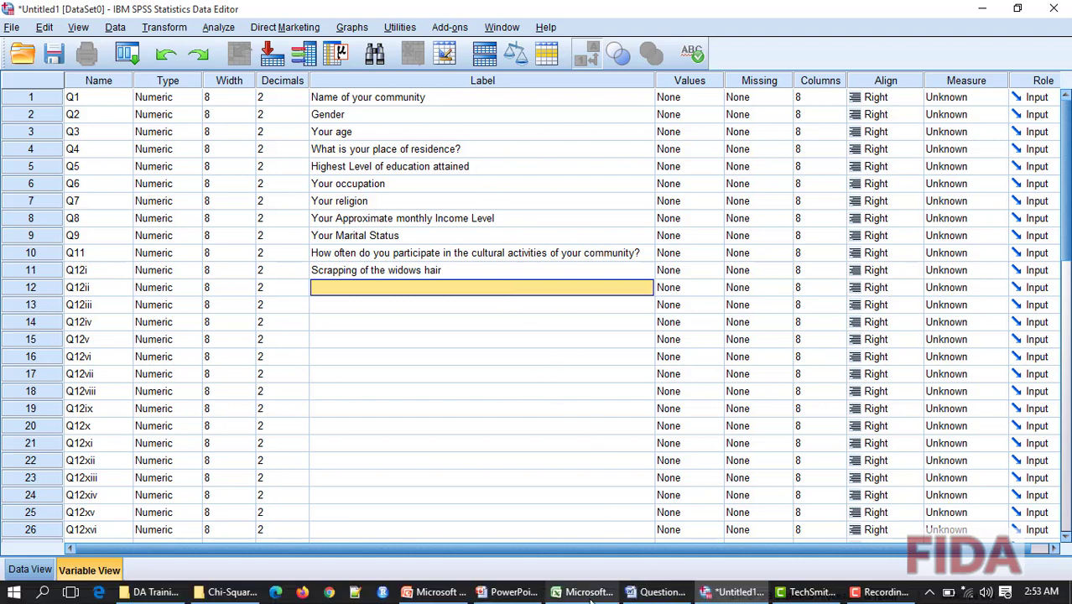
- Check item (ii) of question 12 in Excel and label variable Q12ii "Dressing in black attaire for a period of time; how long?" in SPSS
left_click(587, 592)
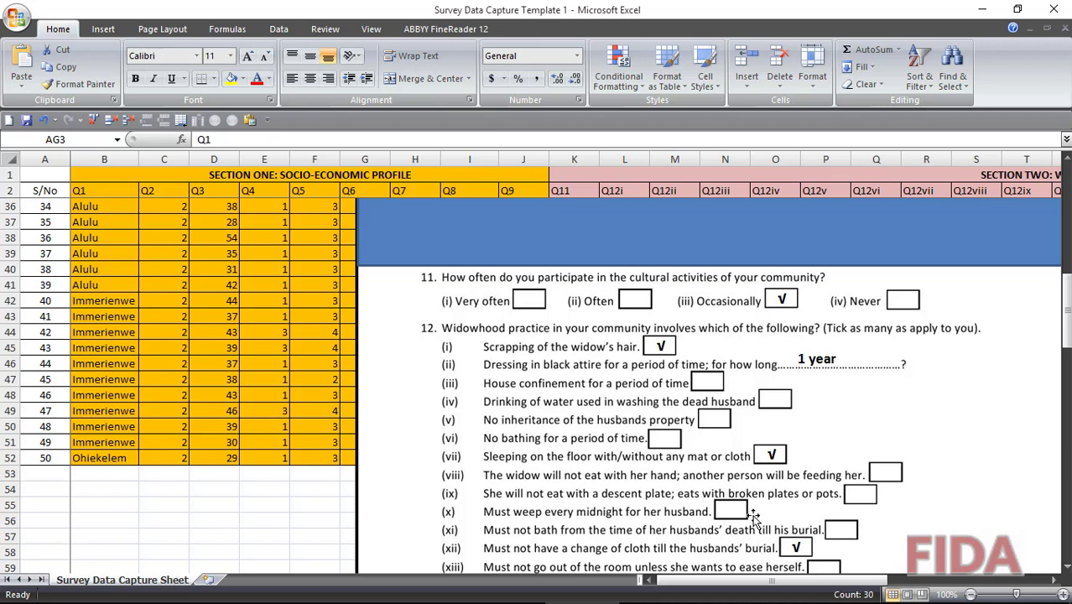
mouse_move(706, 598)
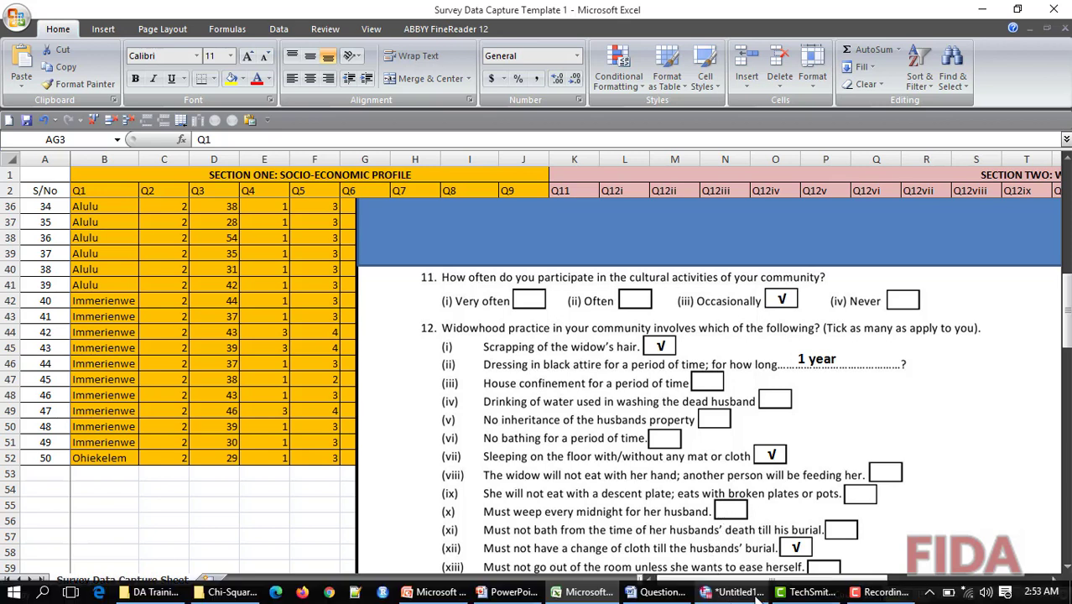
left_click(738, 591)
type("D")
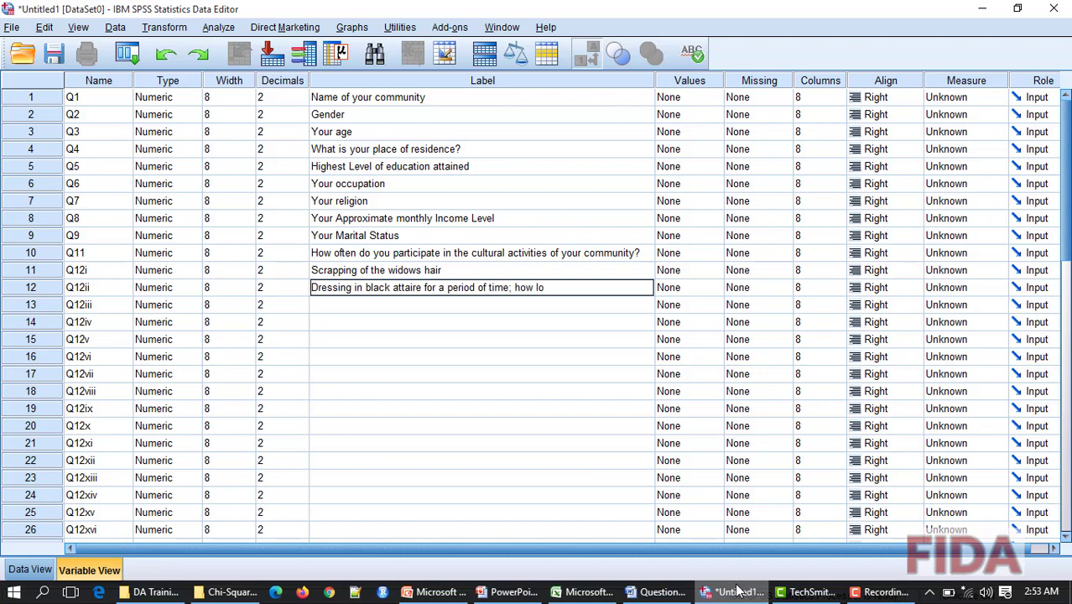
key("Return")
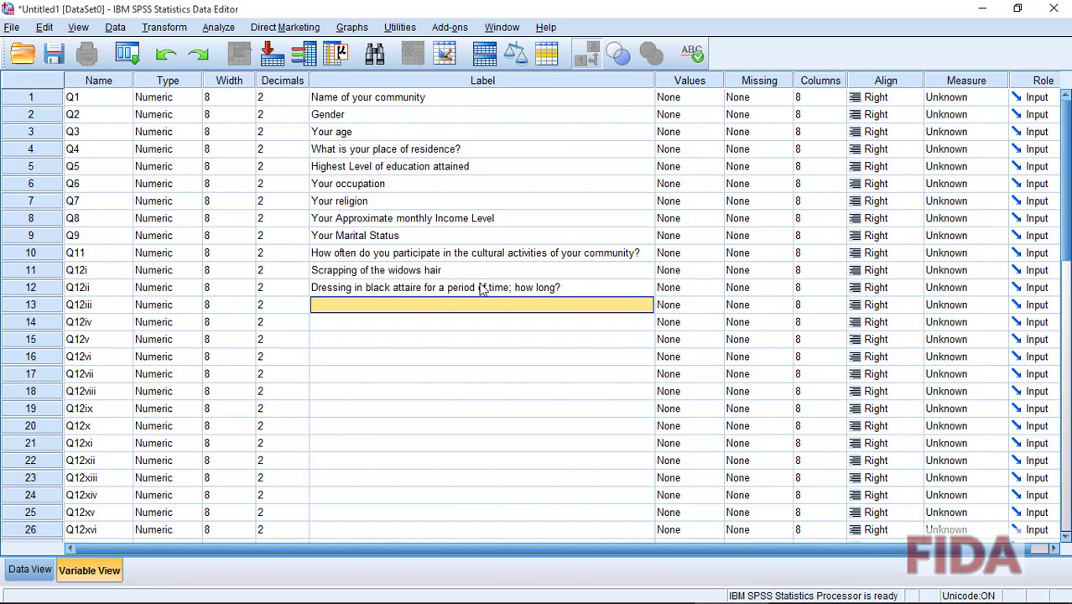
- Review the variable labels down to Q12xx and change the variable type of Q1 to String
scroll(521, 302, "down", 3)
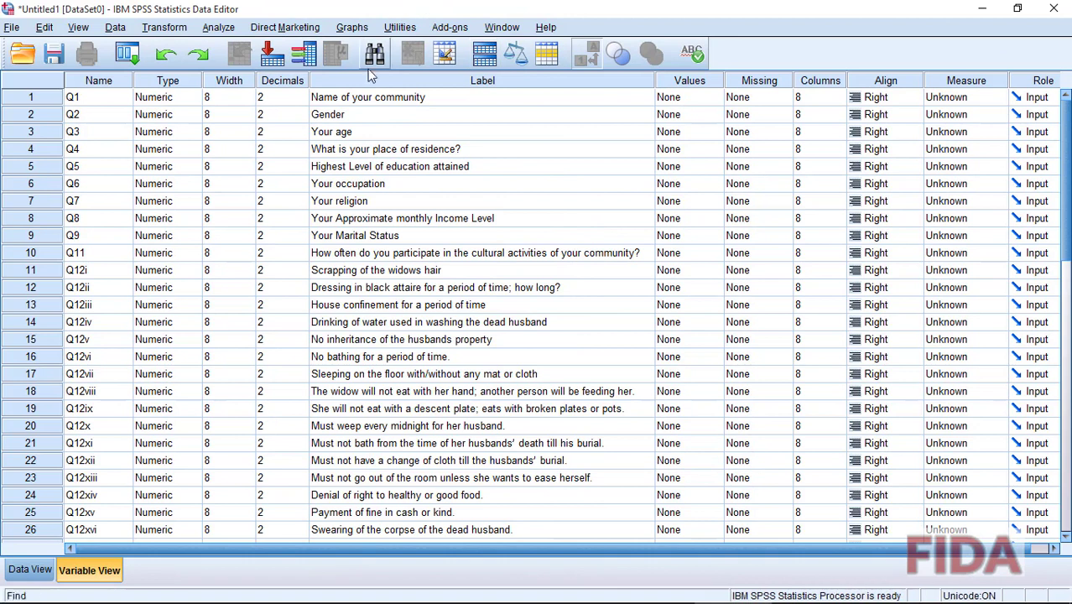
scroll(514, 301, "down", 3)
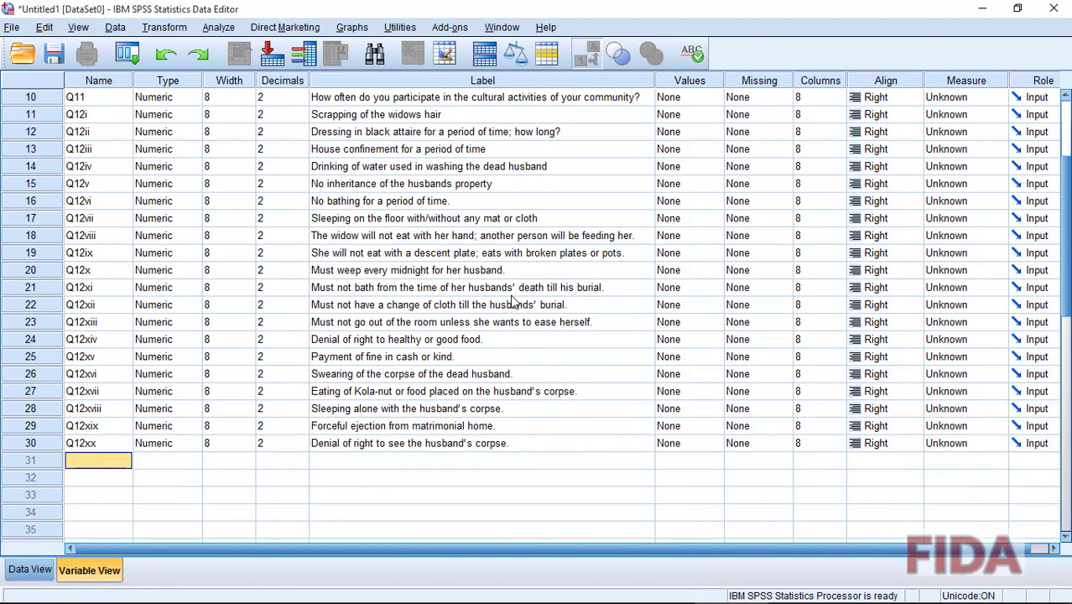
scroll(554, 359, "up", 3)
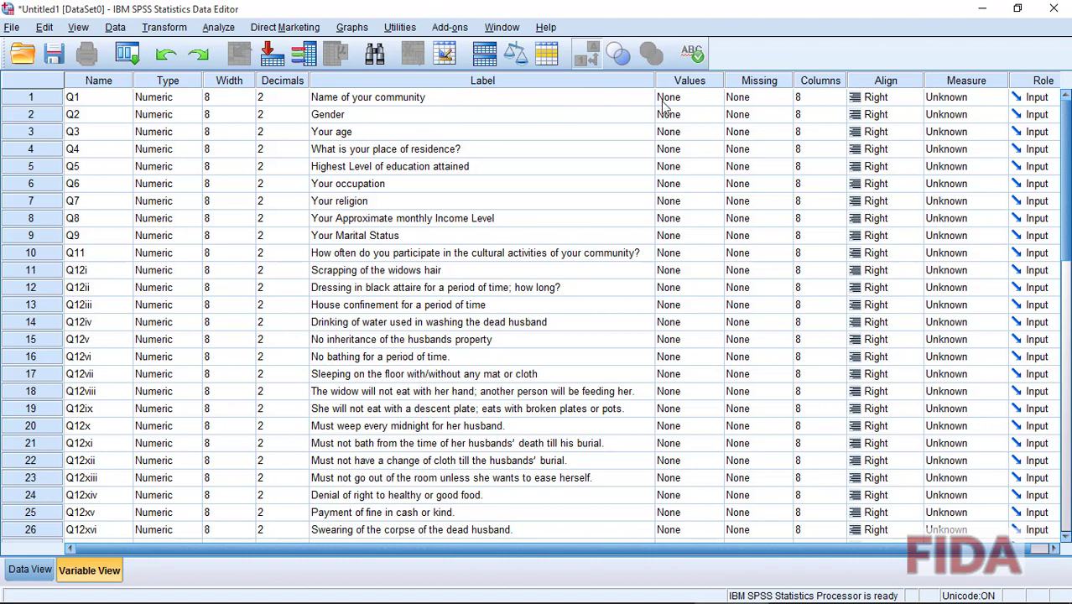
left_click(200, 101)
left_click(195, 98)
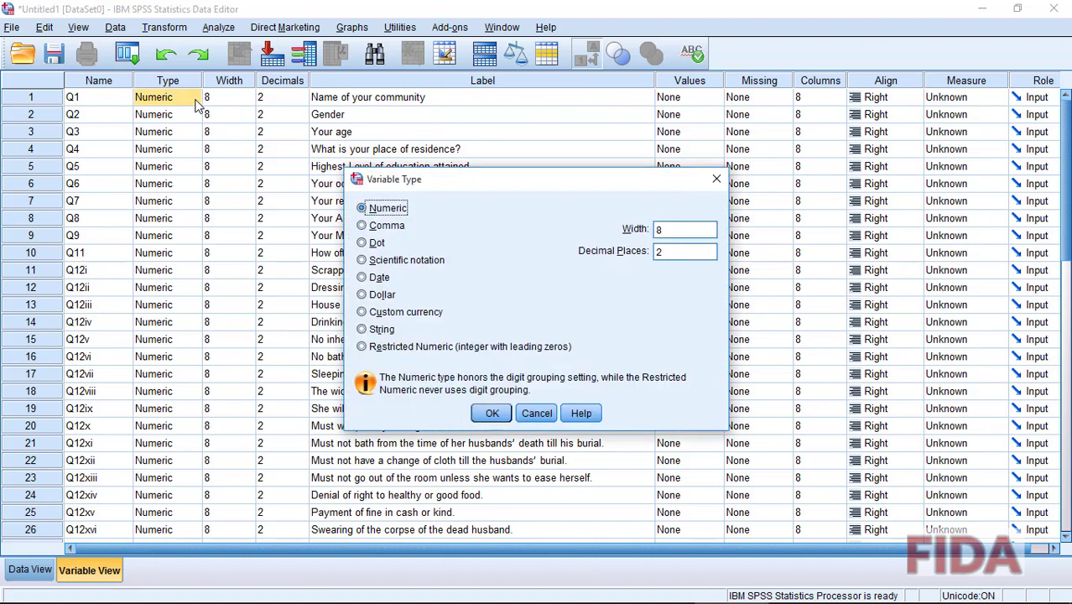
left_click(381, 332)
left_click(491, 413)
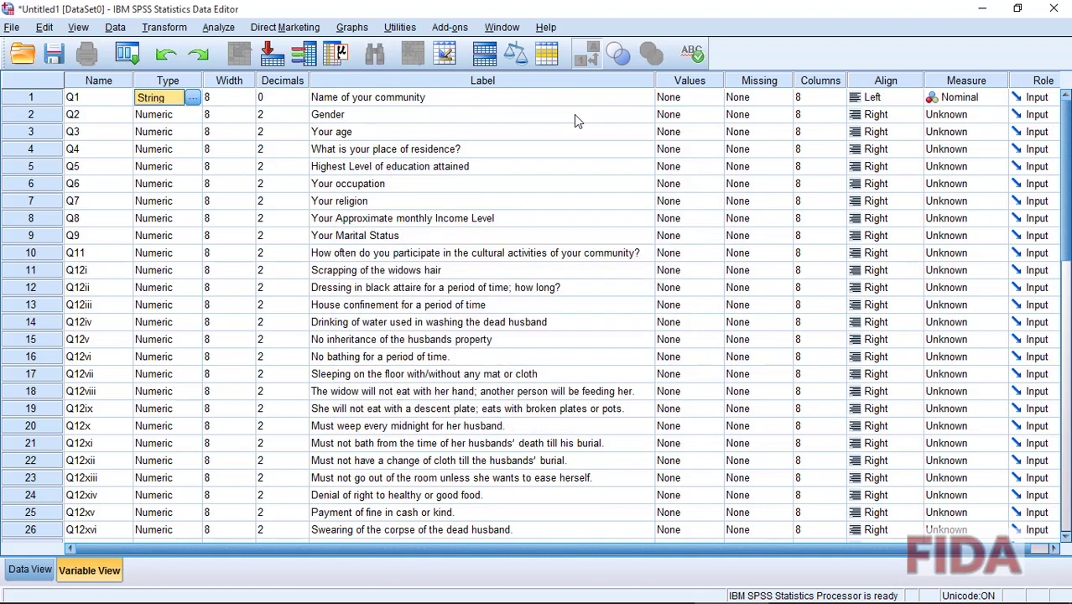
- Check the gender options on the questionnaire in Excel and give Q2 the value labels 1 = "Male" and 2 = "Female" in SPSS
left_click(585, 595)
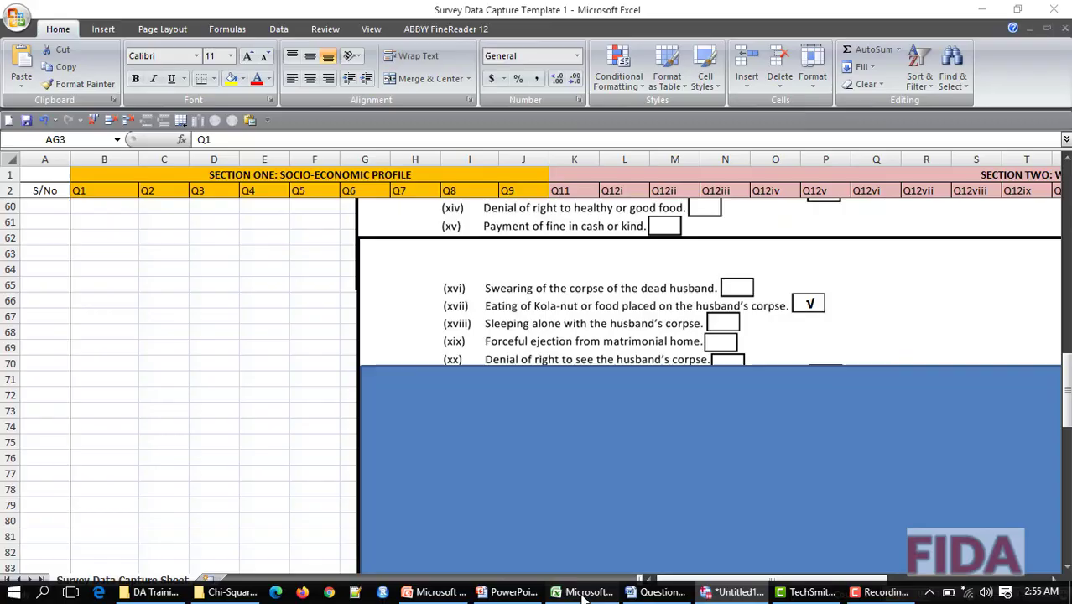
scroll(554, 310, "up", 7)
scroll(553, 311, "up", 12)
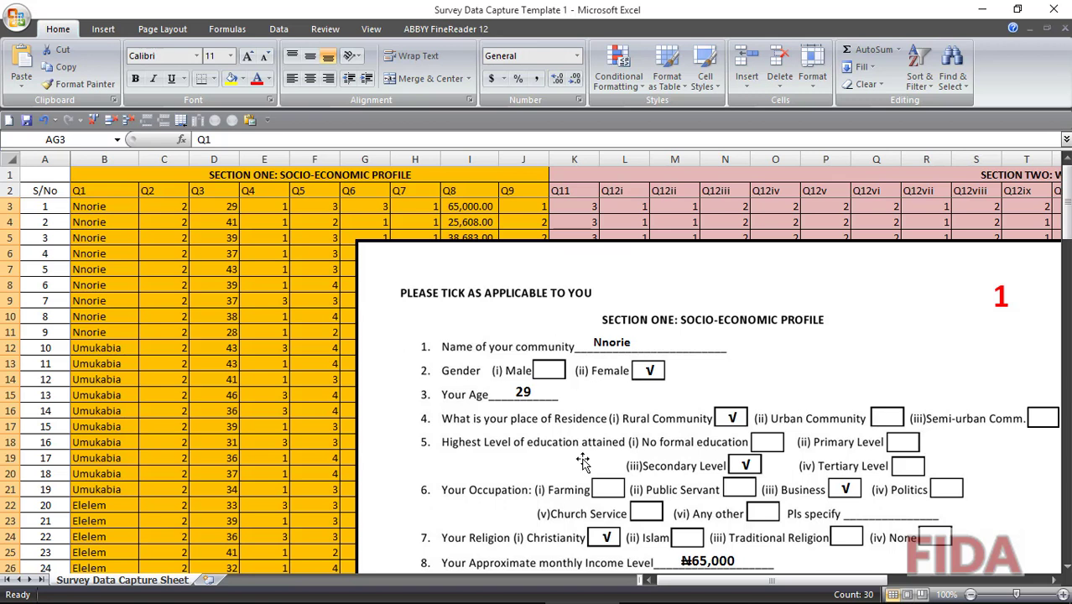
mouse_move(770, 595)
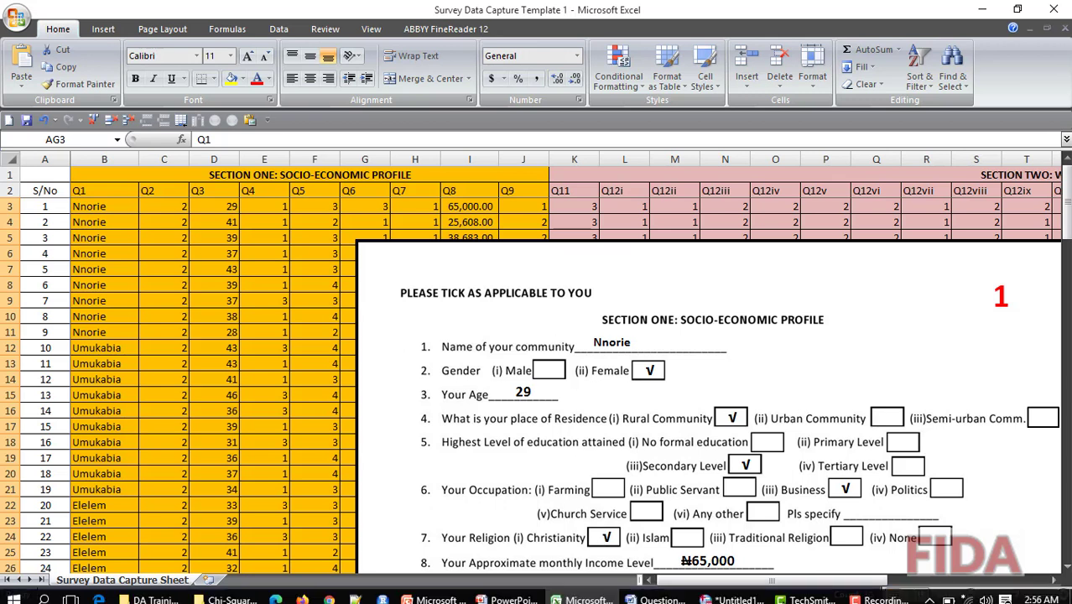
left_click(721, 592)
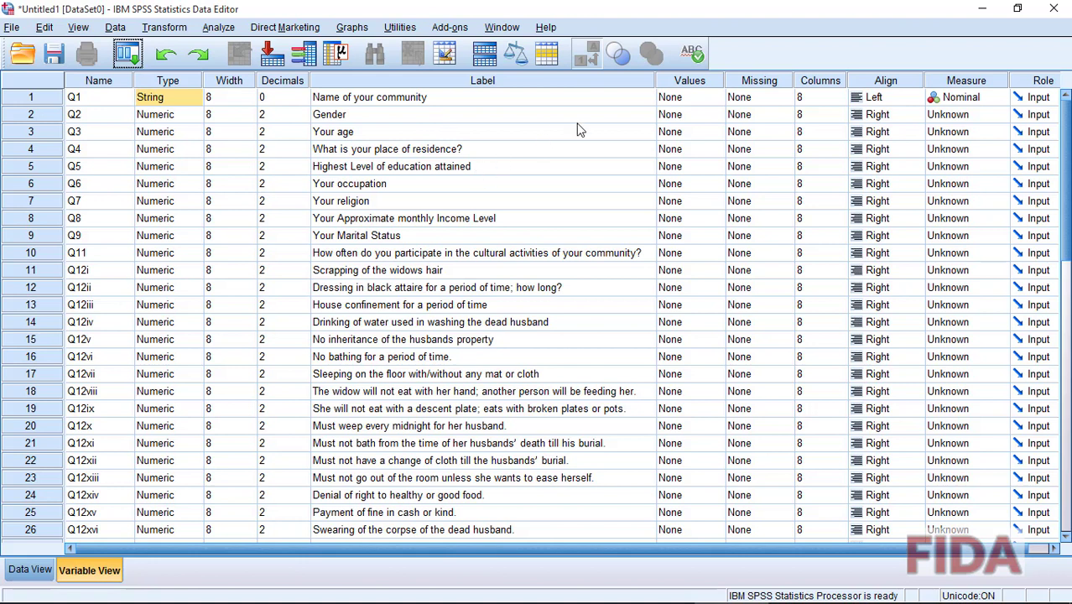
left_click(687, 116)
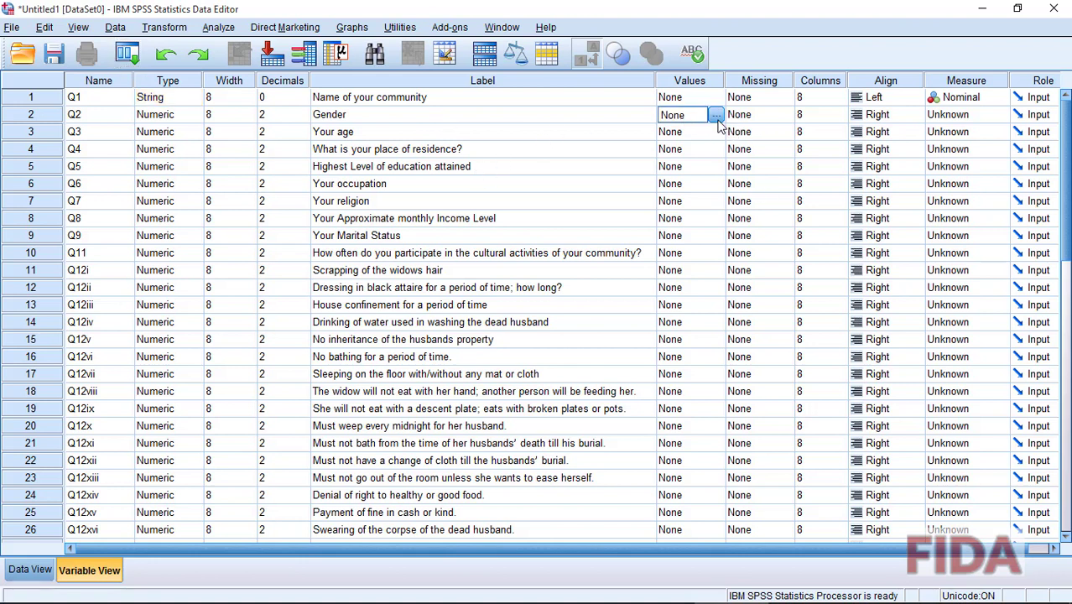
left_click(715, 115)
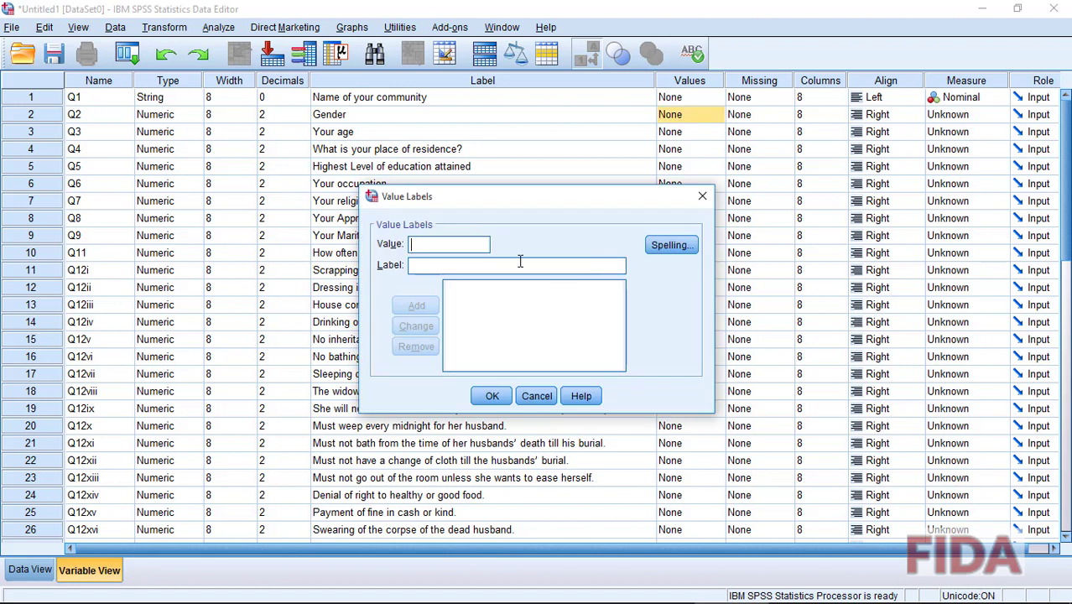
left_click(520, 265)
type("Male")
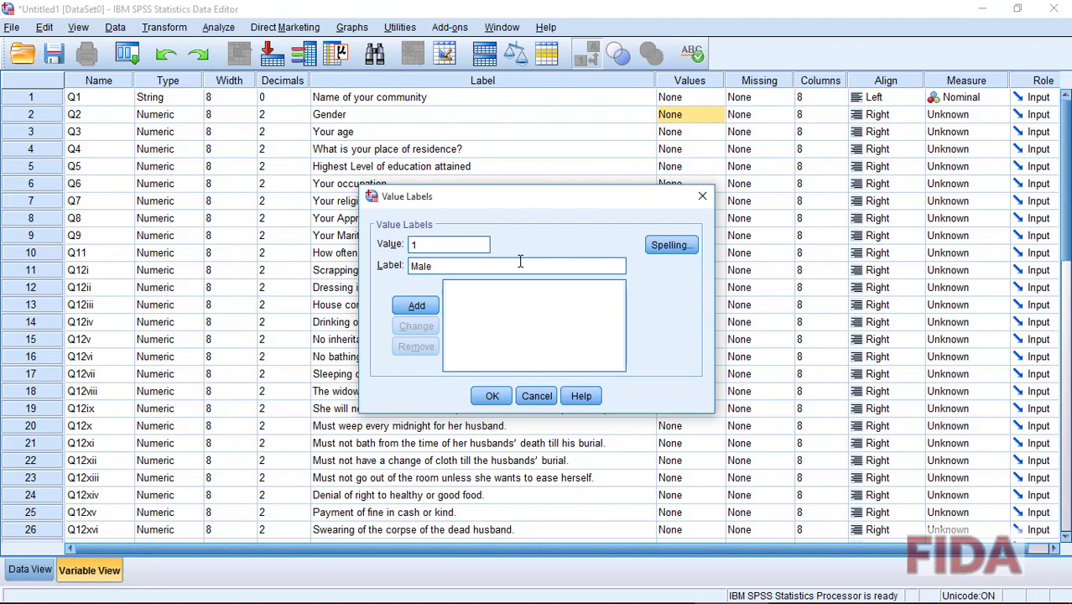
key("Return")
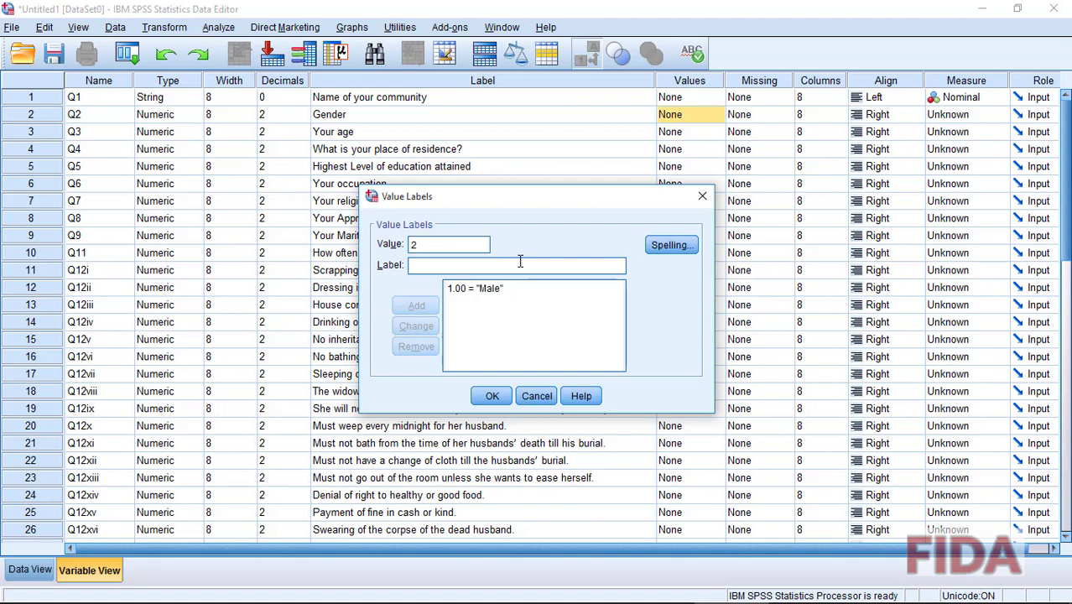
type("Femal")
key("Return")
left_click(493, 396)
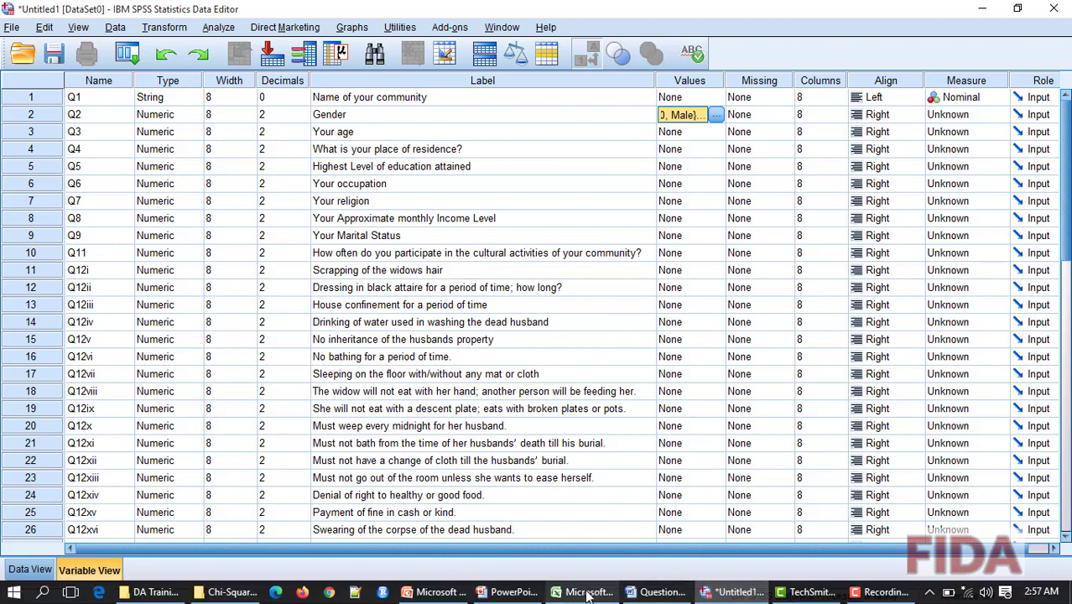
- Check the residence options on the questionnaire in Excel and add the value label 1 = "Rural Community" to Q4 in SPSS
left_click(584, 592)
scroll(681, 379, "down", 2)
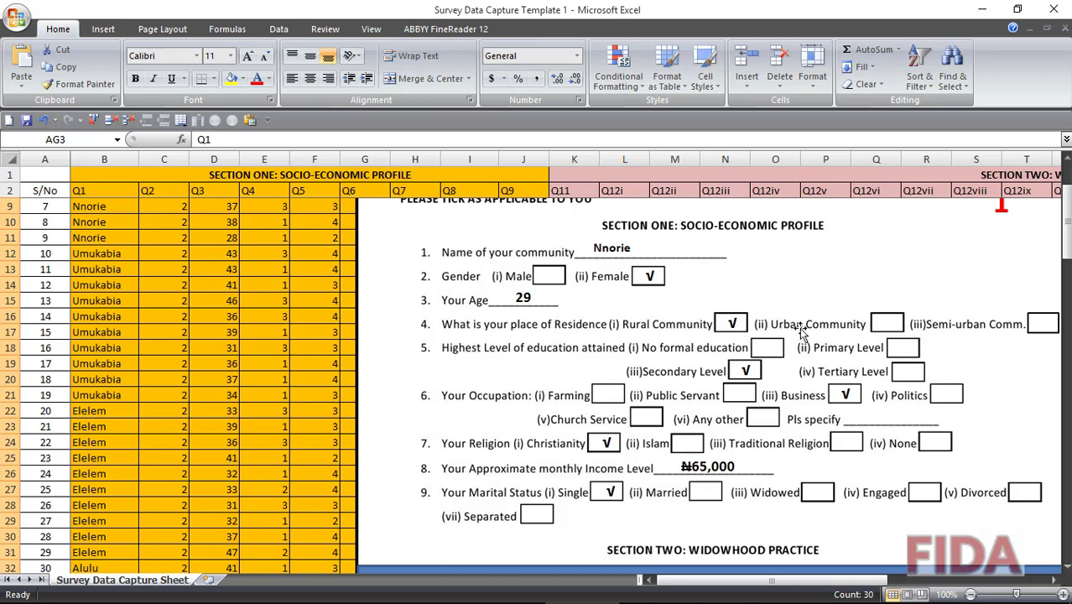
mouse_move(656, 592)
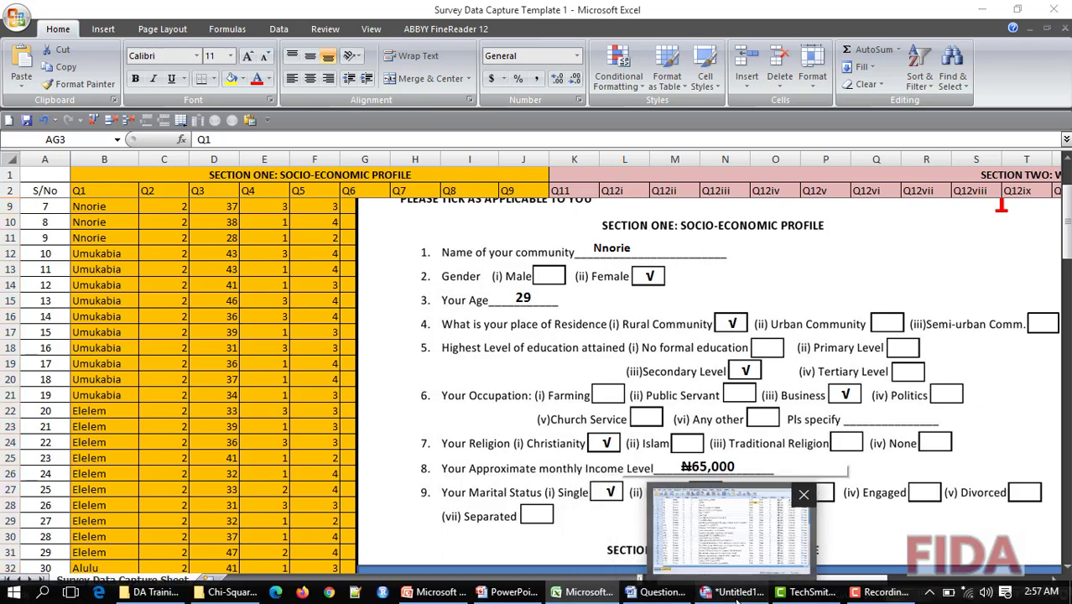
left_click(726, 467)
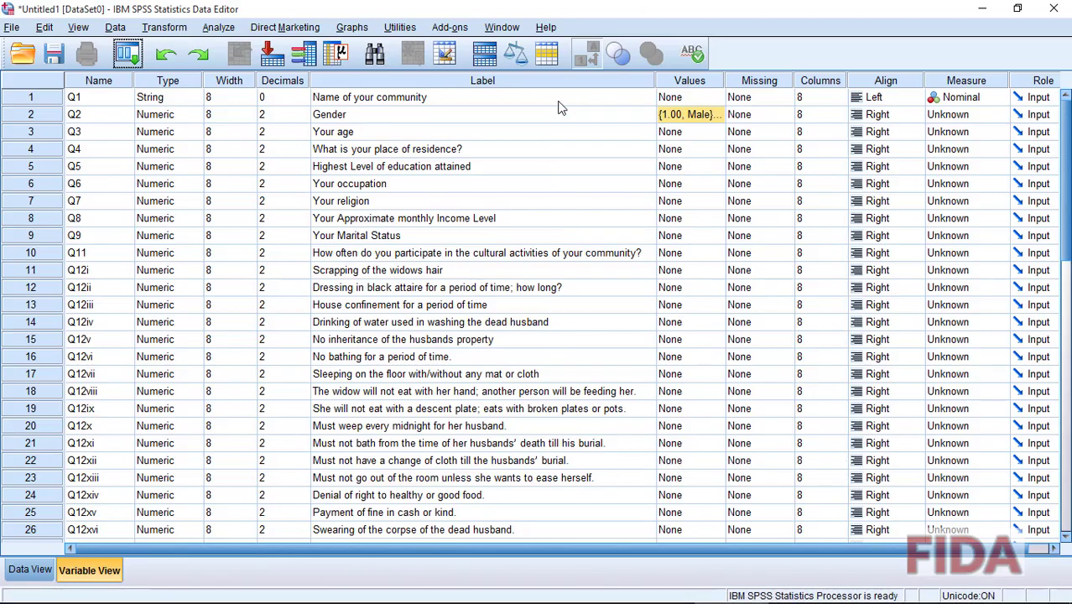
left_click(720, 155)
left_click(720, 154)
type("1")
key("Tab")
type("R")
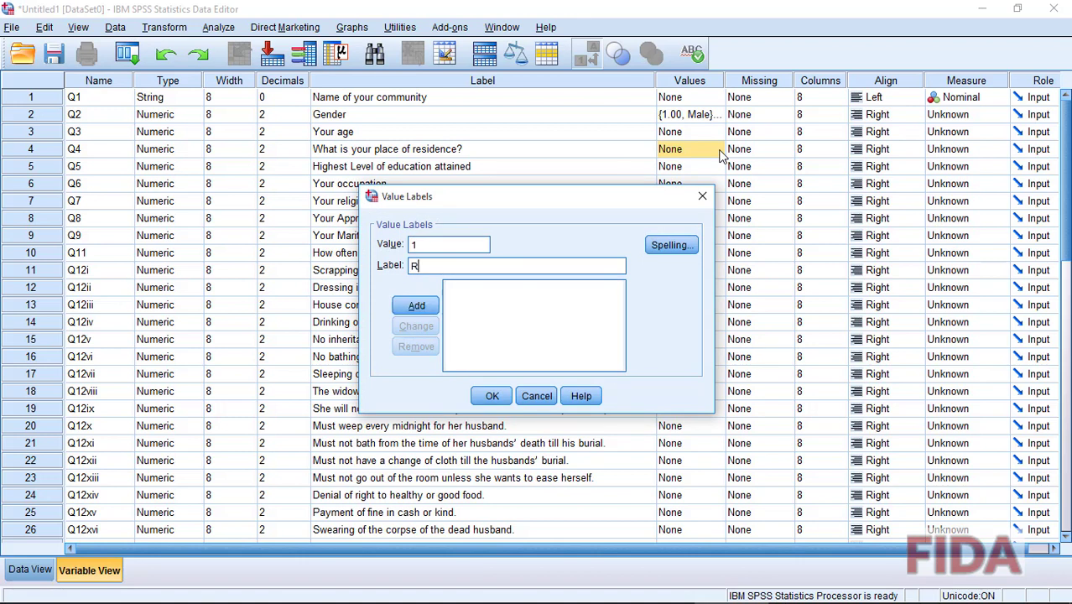
type("ural Community")
key("Return")
- Complete Q4's value labels with 2 = "Urban Community" and 3 = "Semi-Urban Community"
type("2")
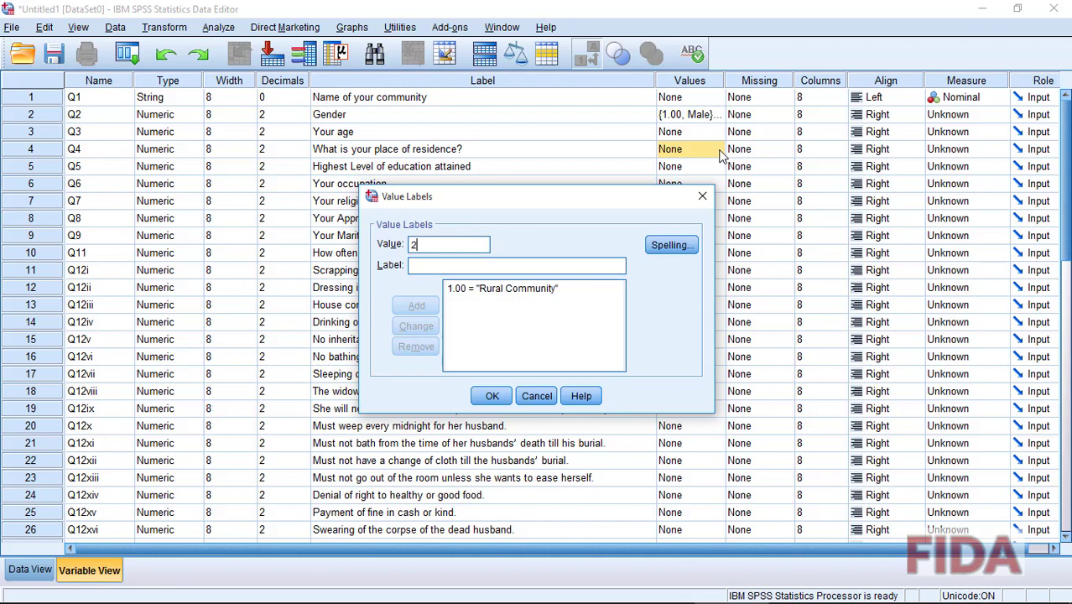
key("Tab")
type("U")
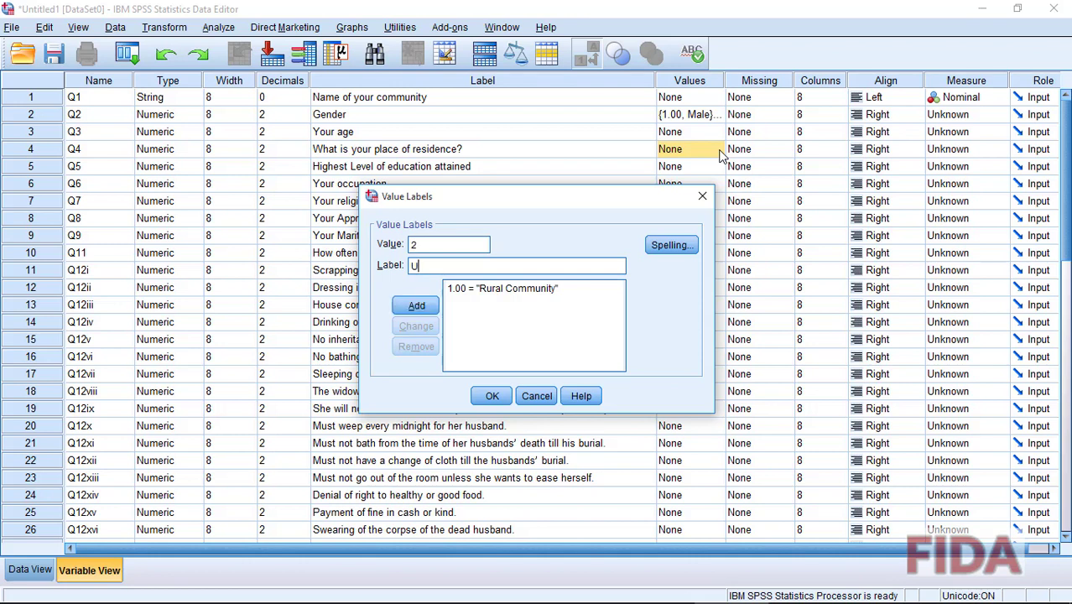
type("rban Community")
key("Return")
type("3")
key("Tab")
type("Se")
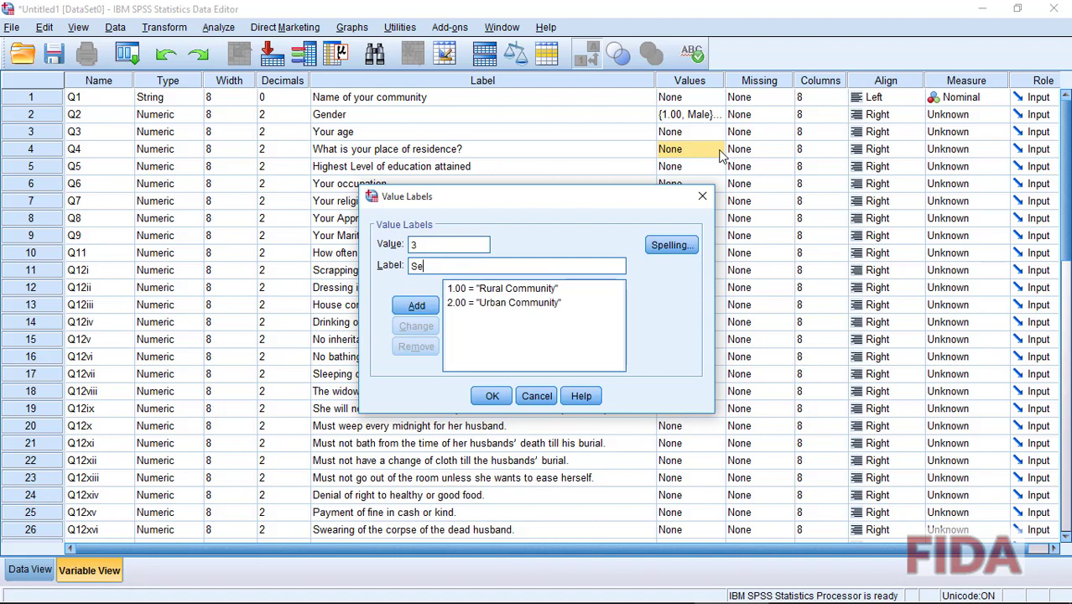
type("mi-Urban ")
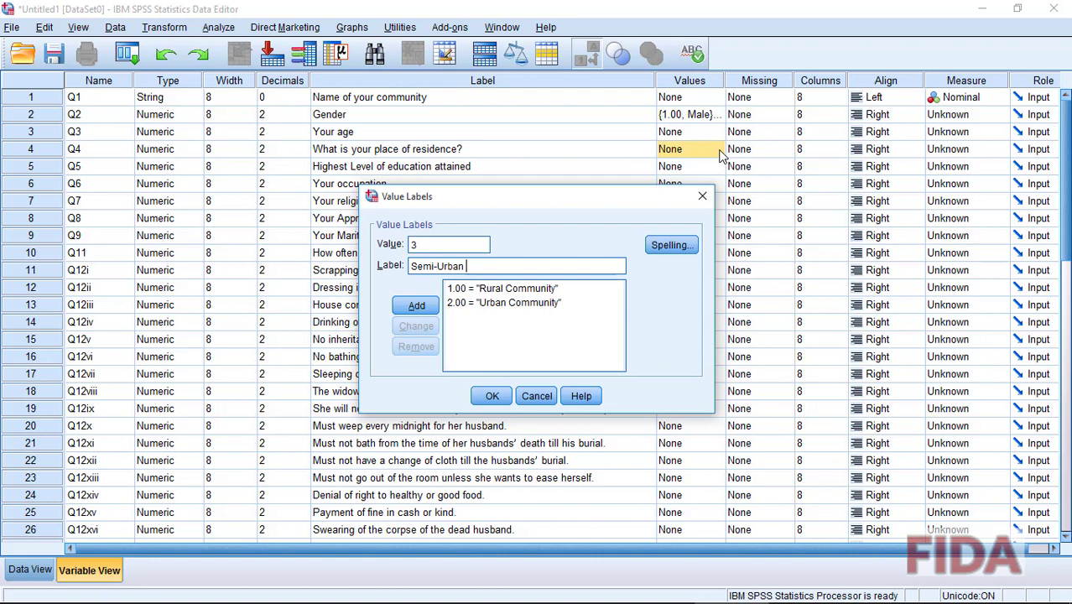
type("Community")
key("Return")
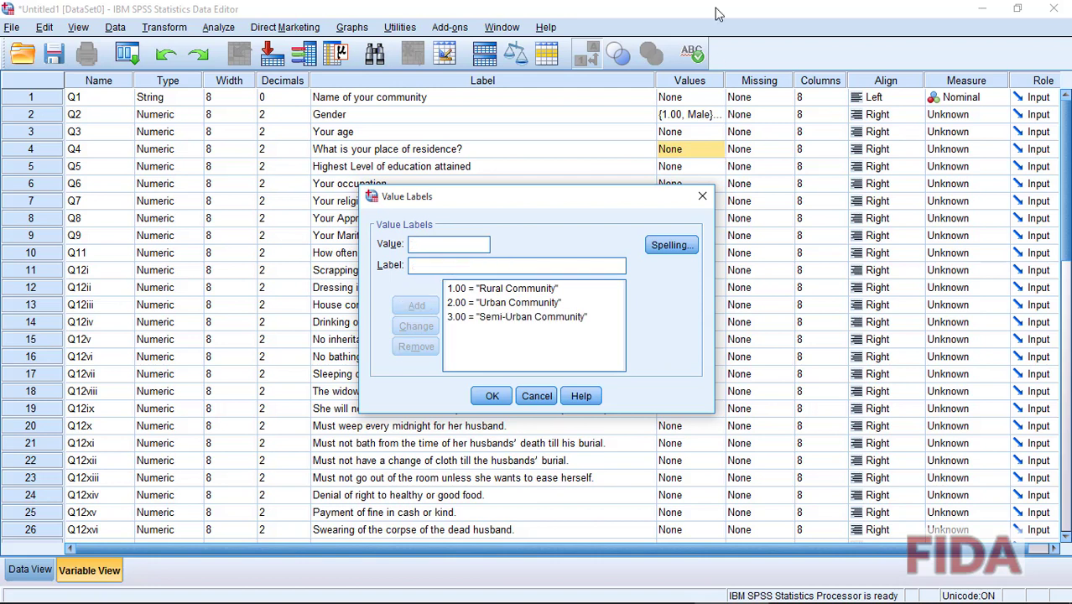
left_click(492, 395)
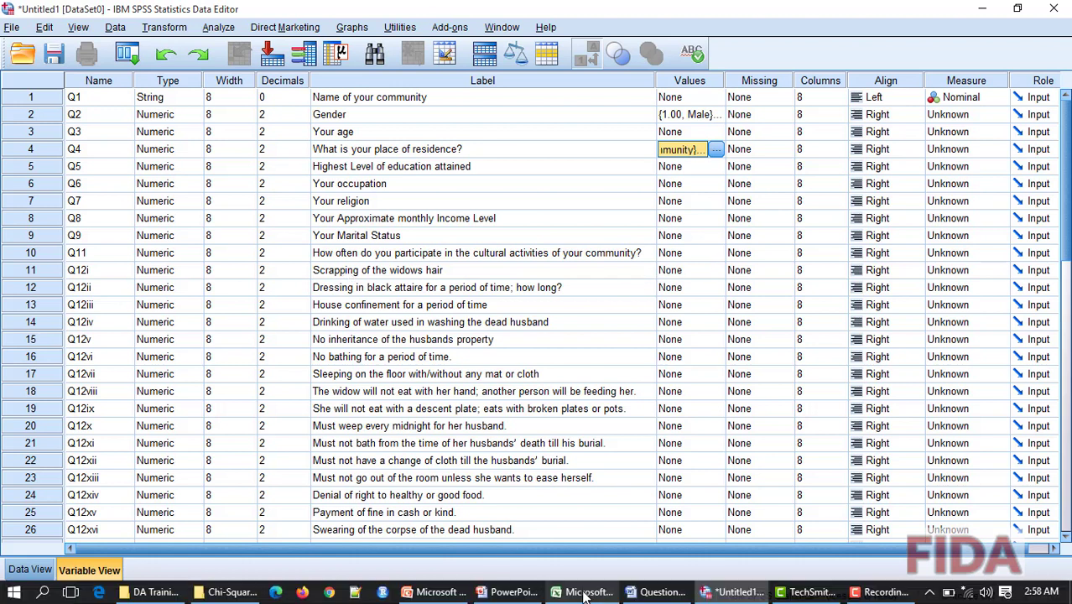
- Compare the ticked and unticked question 12 items on the questionnaire in Excel with the codes in the first respondent's row
left_click(585, 593)
scroll(766, 417, "down", 10)
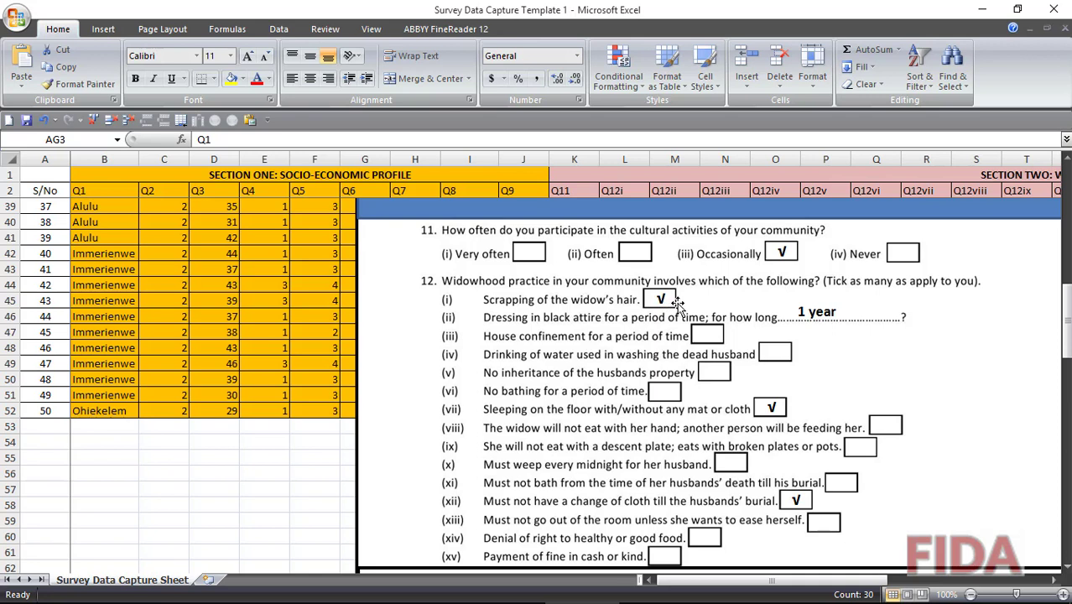
scroll(800, 344, "up", 1)
scroll(799, 343, "up", 11)
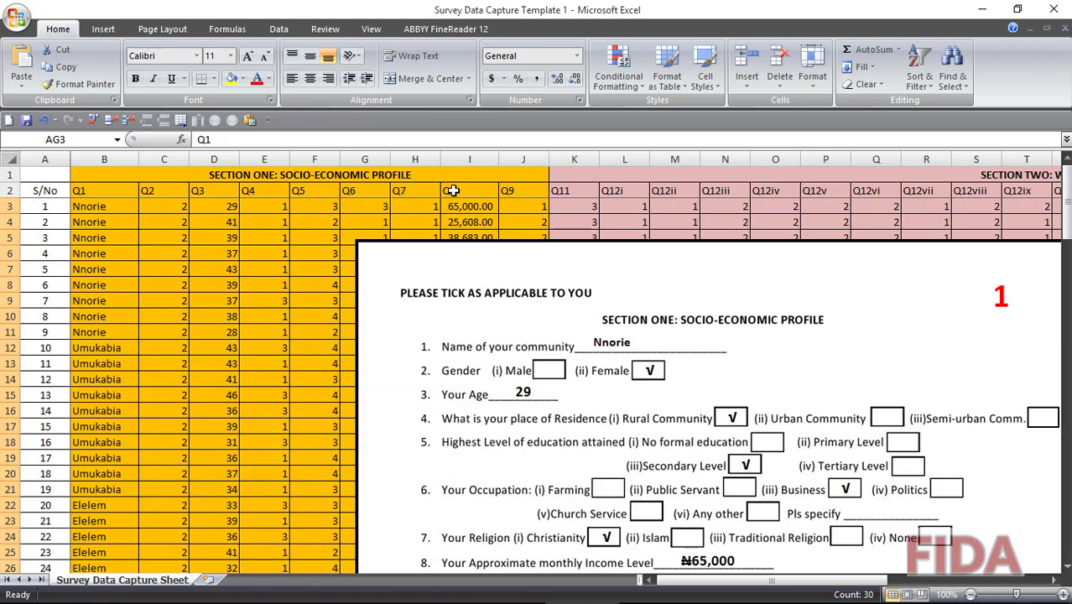
left_click(13, 206)
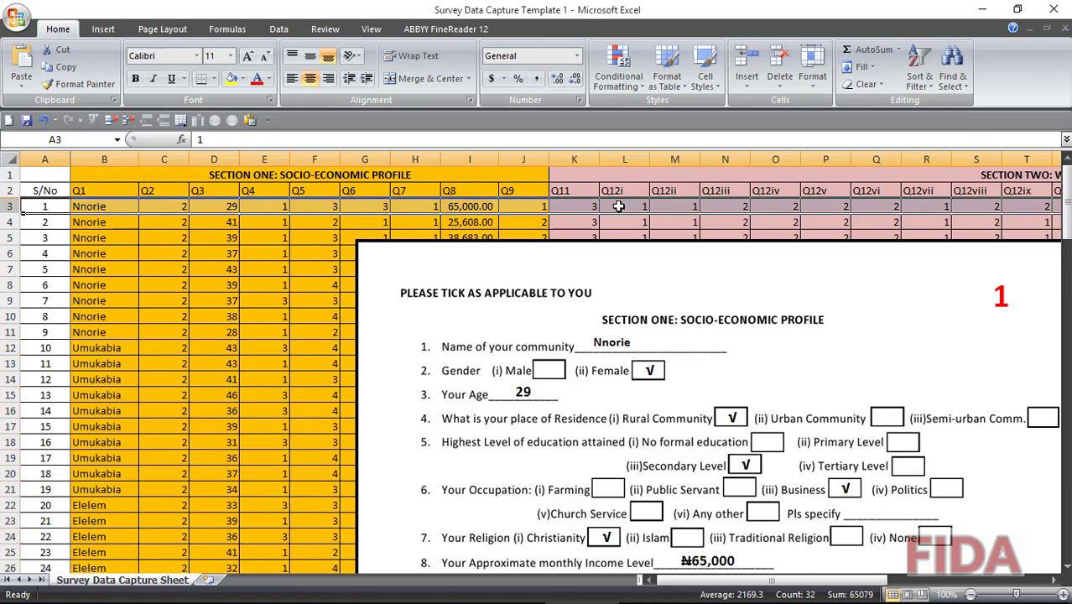
left_click(621, 210)
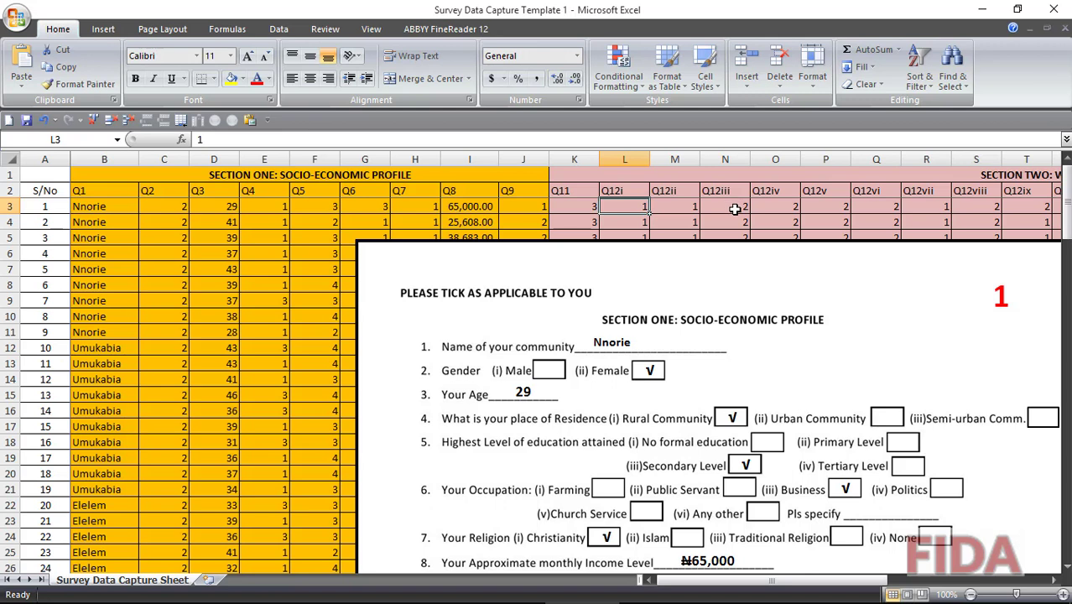
scroll(658, 423, "down", 12)
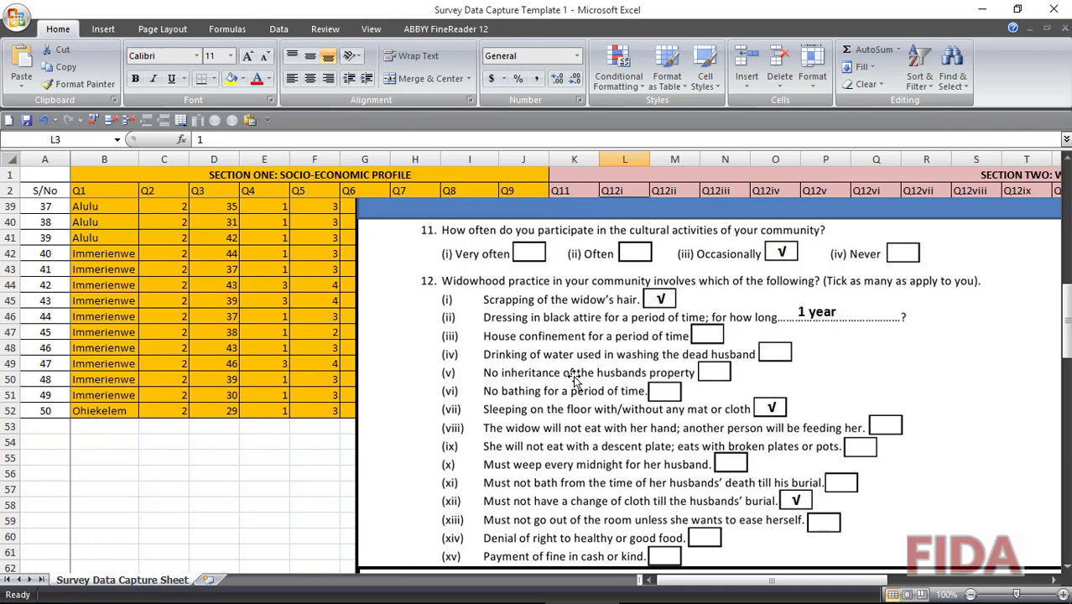
scroll(574, 379, "down", 2)
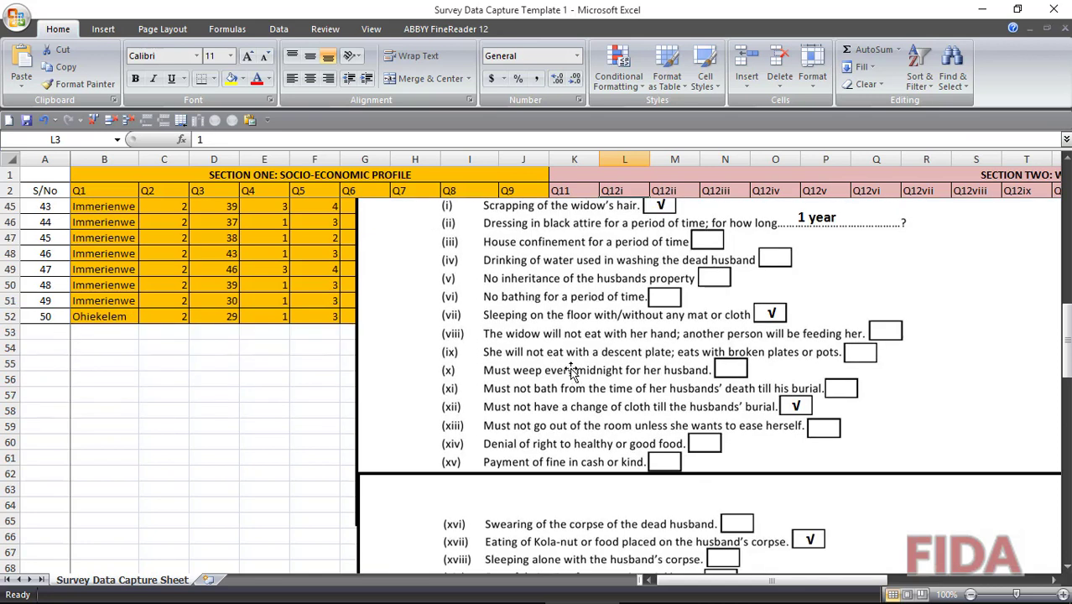
mouse_move(644, 600)
- Switch to SPSS and give Q12i the value labels 1 = "Yes" and 2 = "No"
left_click(726, 594)
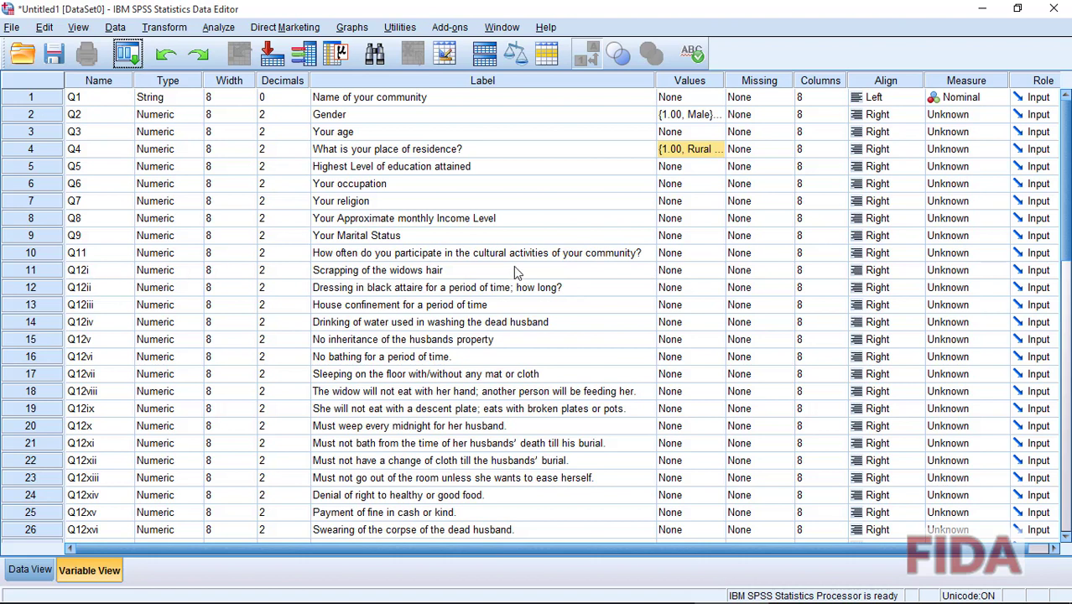
left_click(681, 274)
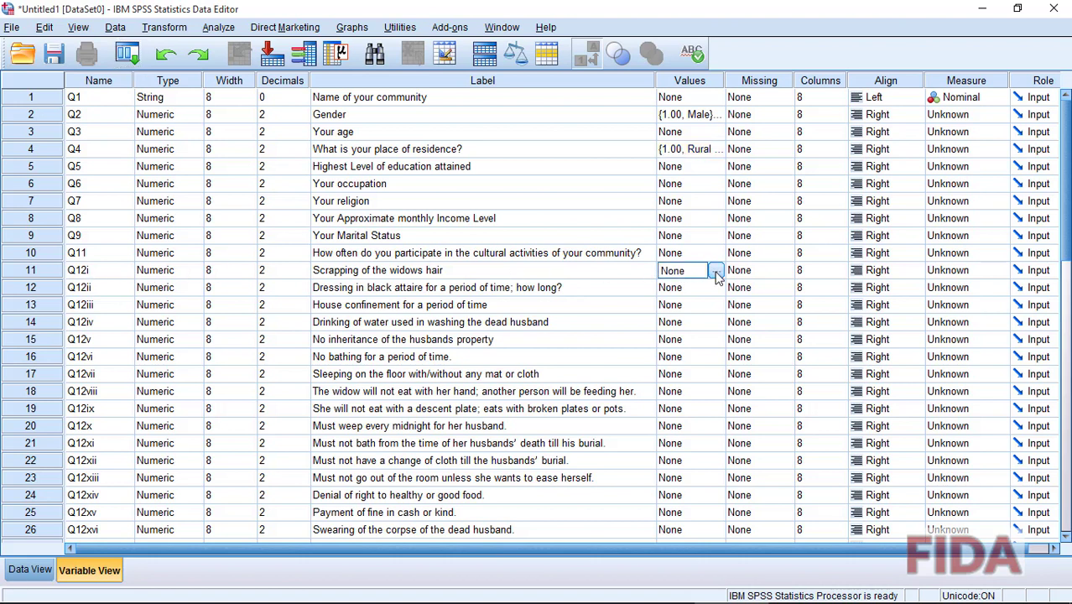
left_click(715, 270)
type("1")
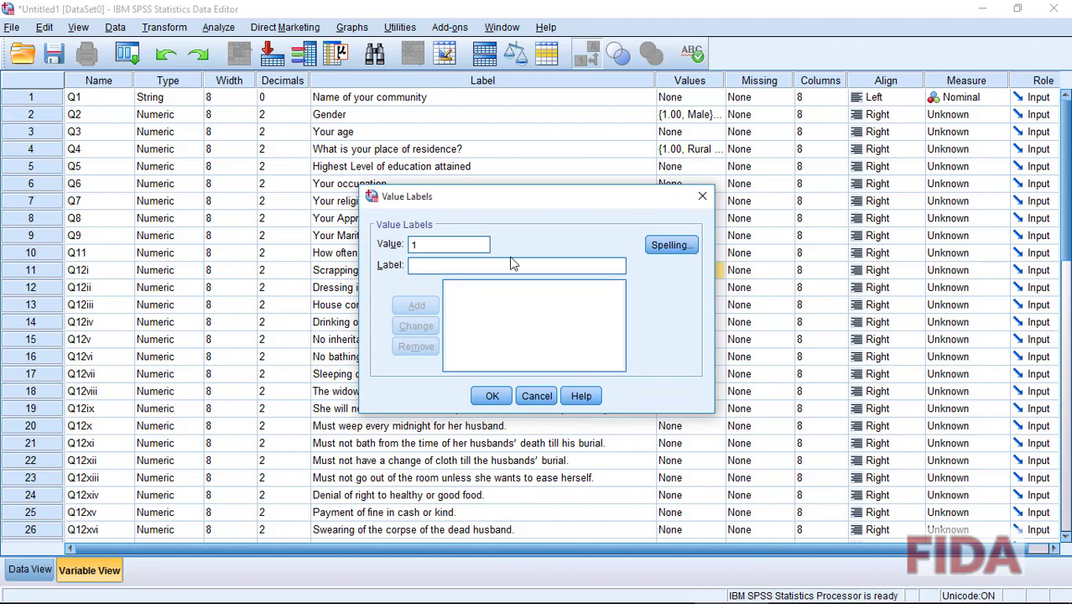
type("Yes")
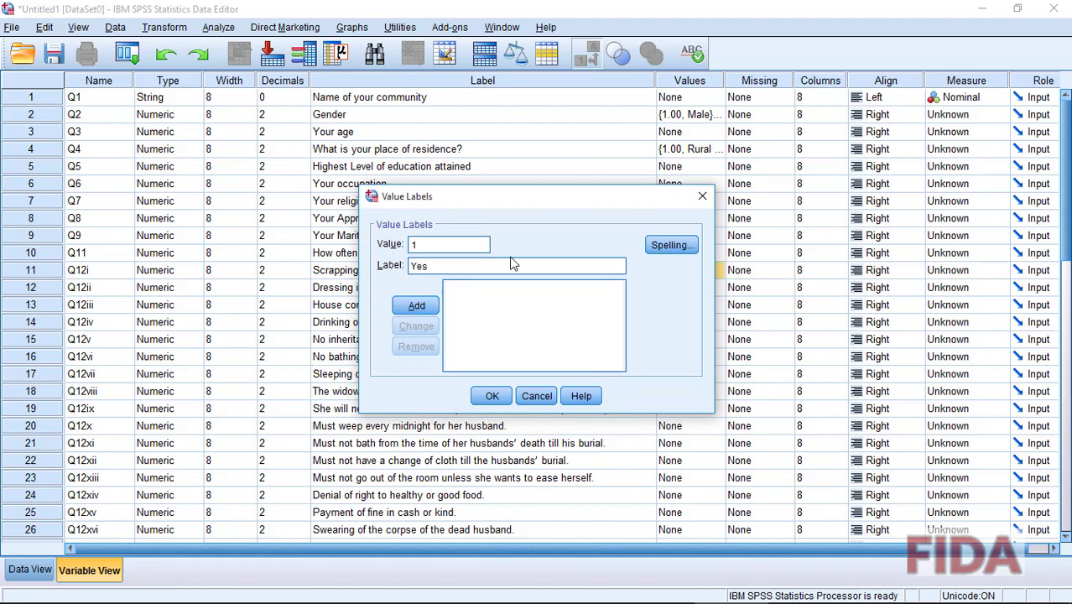
key("Return")
type("2")
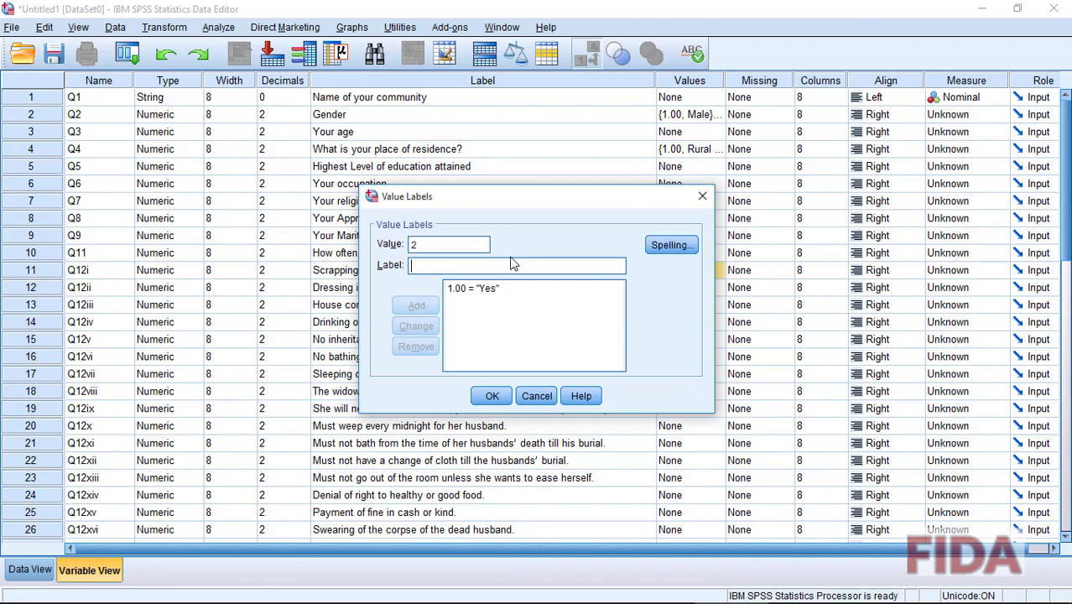
left_click(513, 264)
type("No")
key("Return")
left_click(492, 396)
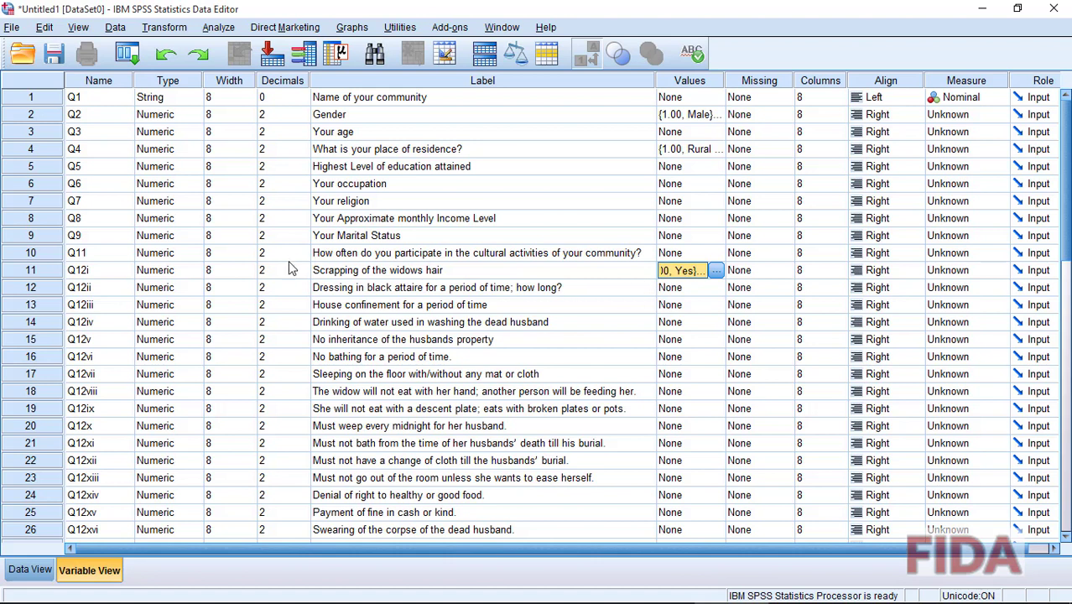
- Check the remaining question 12 items in Excel and copy Q12i's value labels to Q12iii through Q12xx in SPSS
left_click(583, 599)
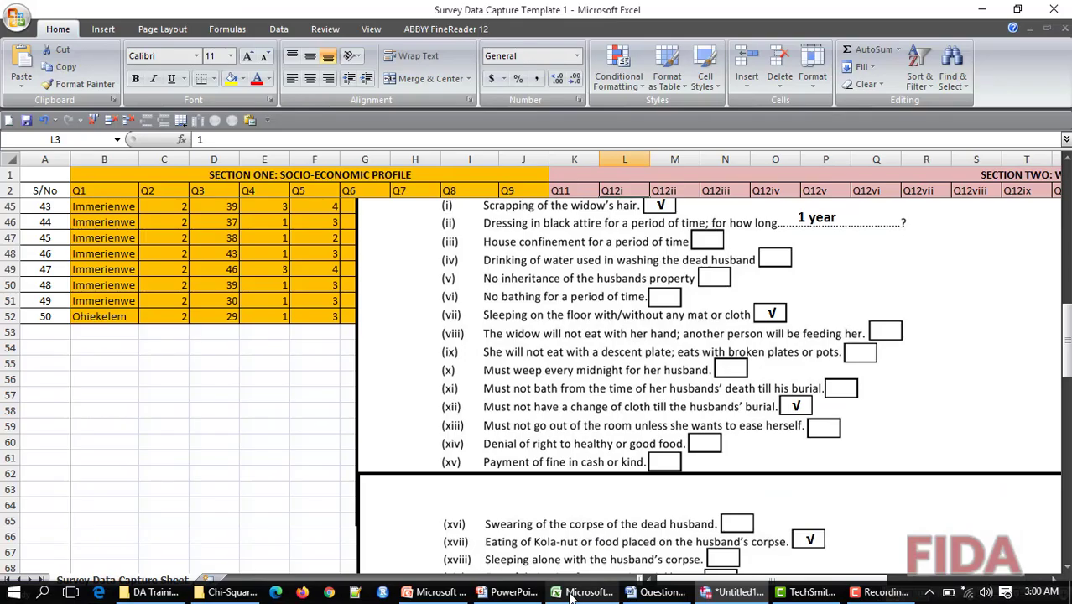
scroll(753, 326, "up", 4)
scroll(755, 336, "down", 2)
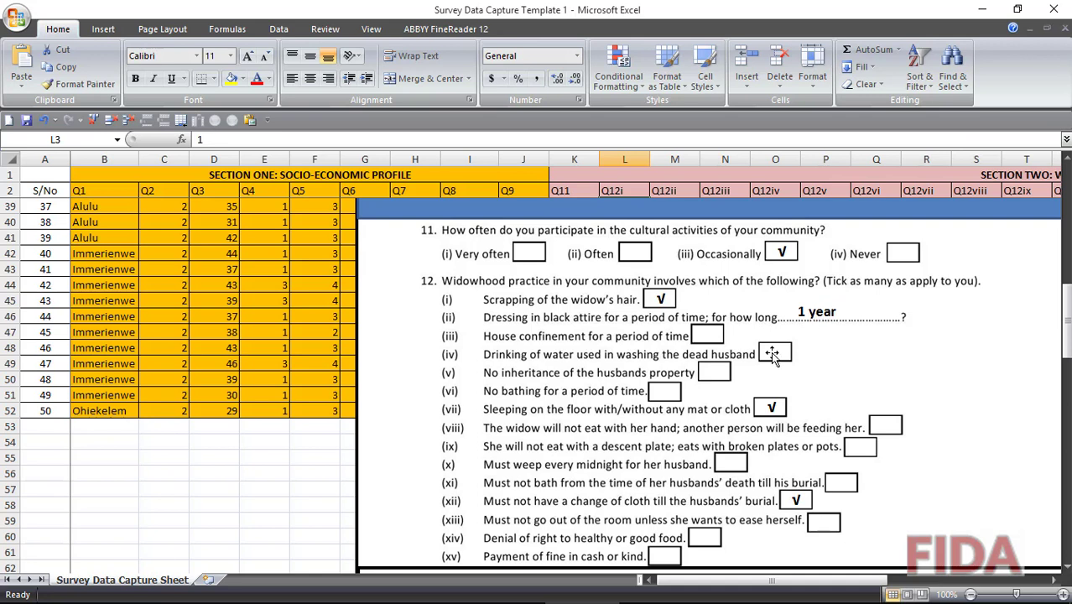
scroll(770, 370, "down", 3)
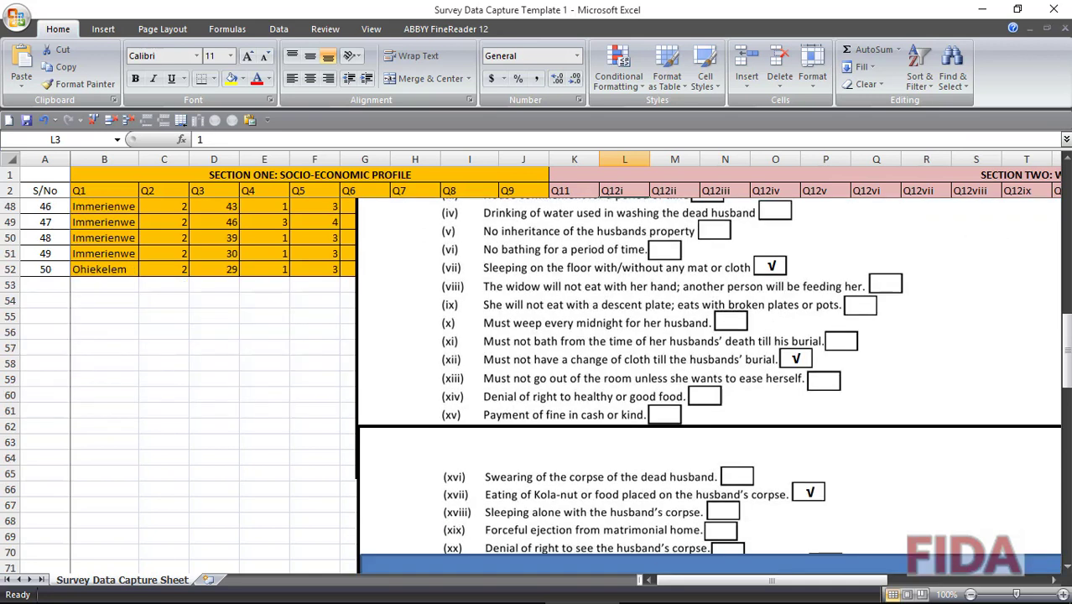
left_click(731, 597)
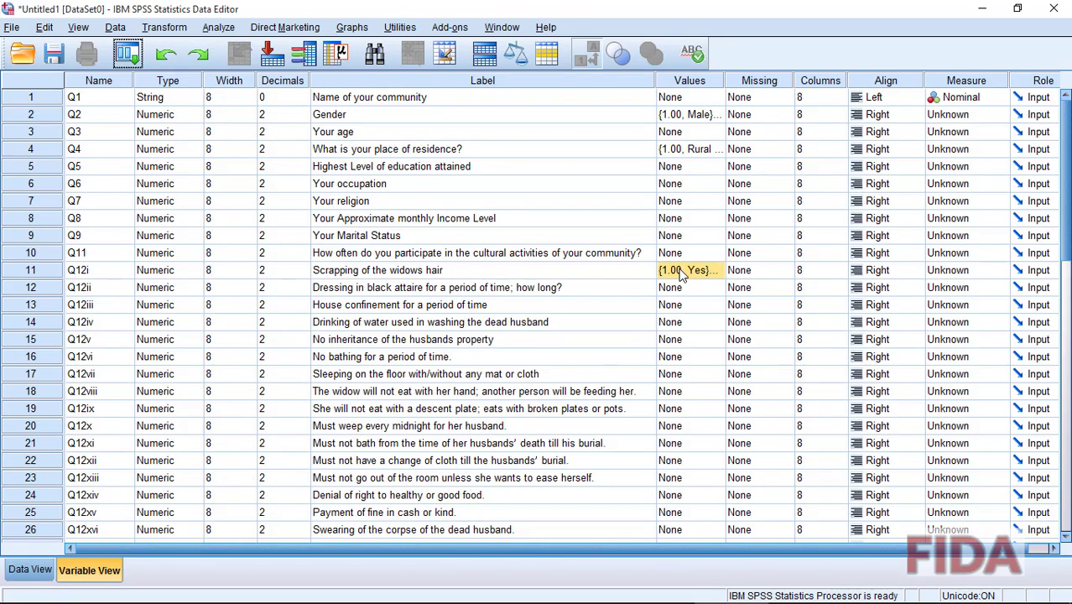
right_click(681, 276)
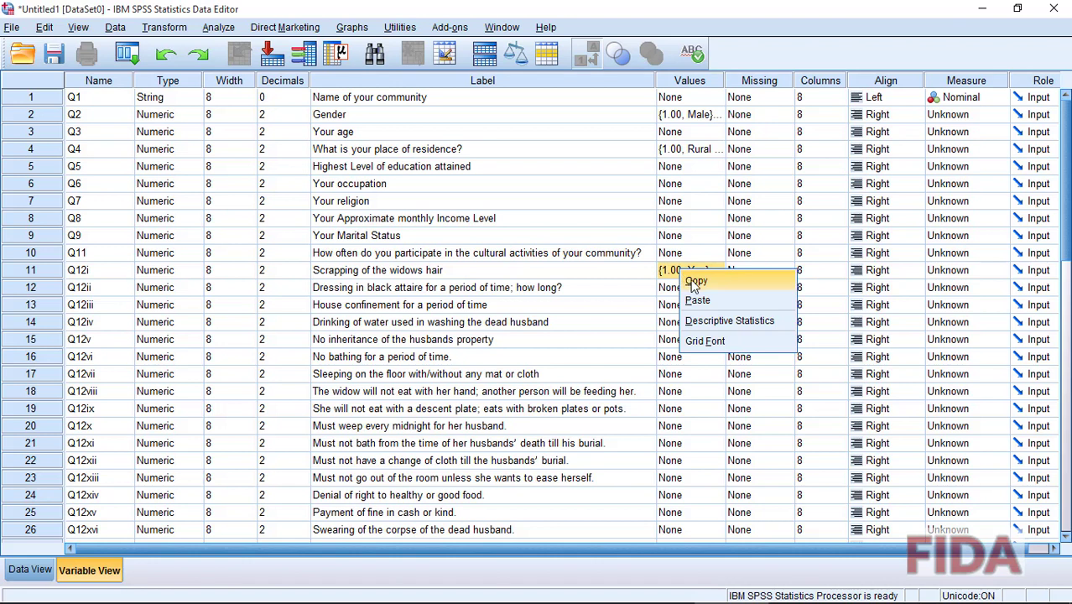
left_click(693, 285)
left_click_drag(680, 309, 685, 491)
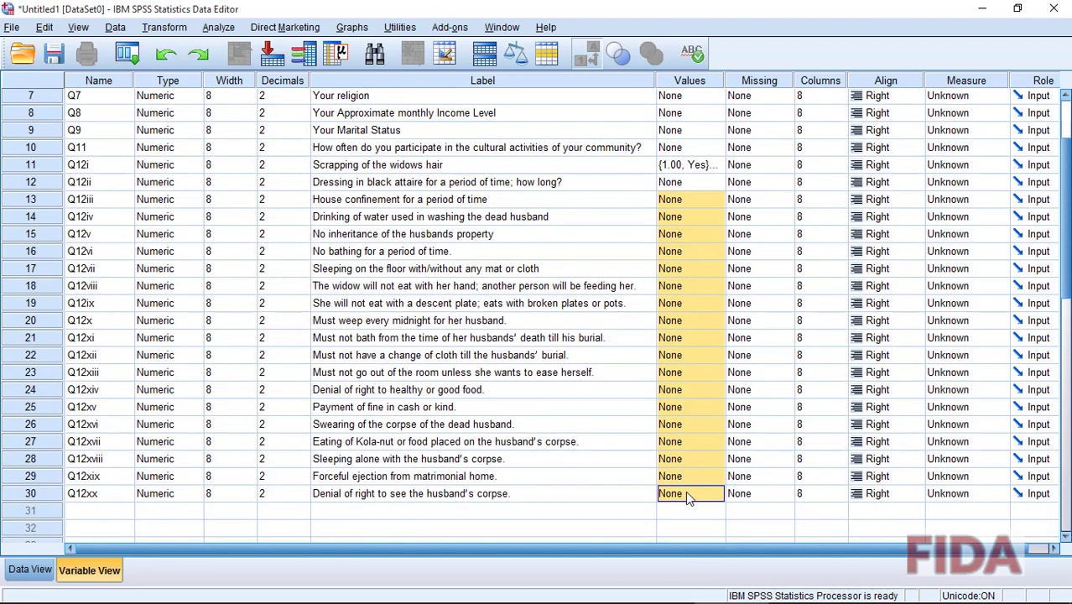
right_click(670, 202)
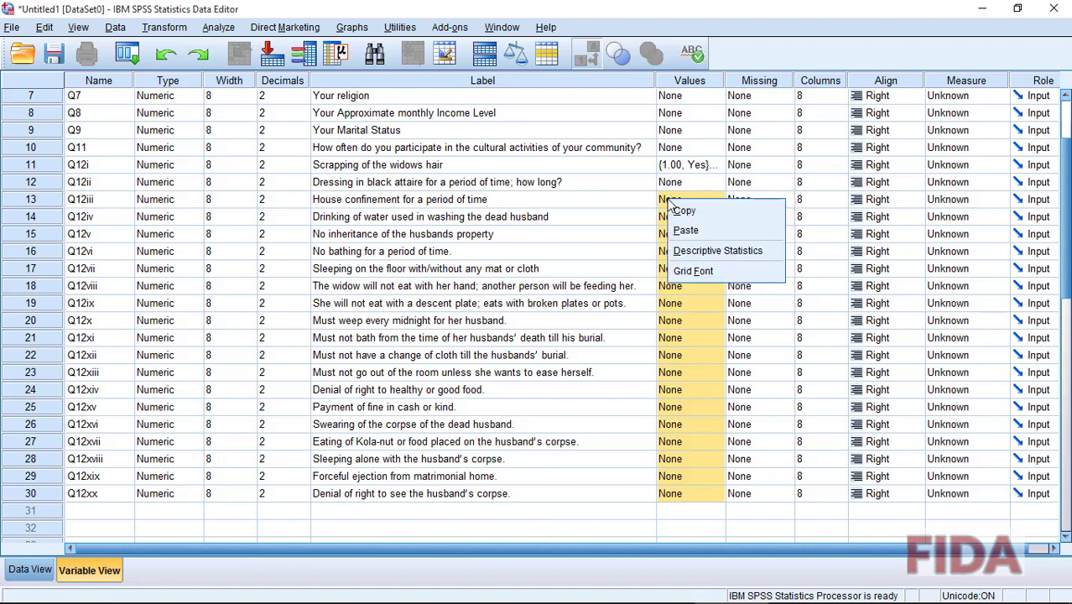
left_click(681, 232)
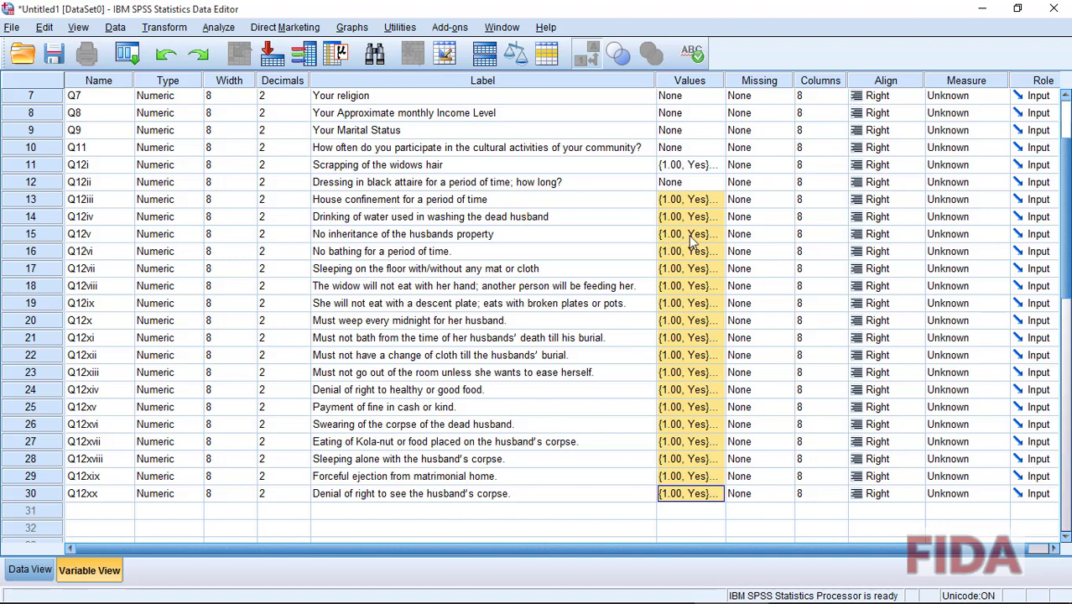
- Set the measurement level of Q2 (Gender) to Nominal and of Q3 (Your age) to Scale
scroll(693, 242, "up", 3)
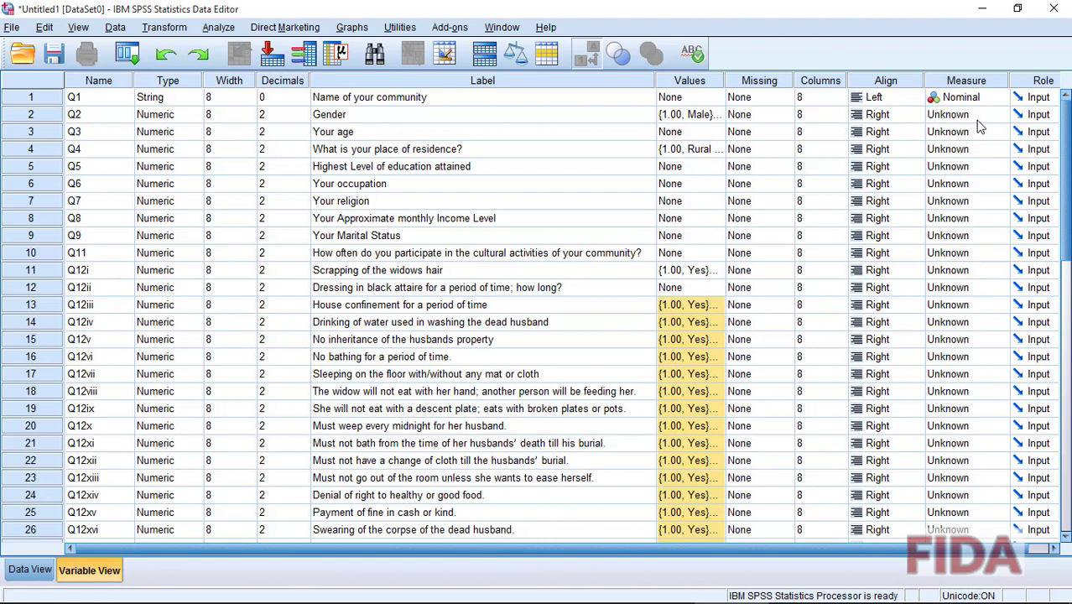
left_click(969, 117)
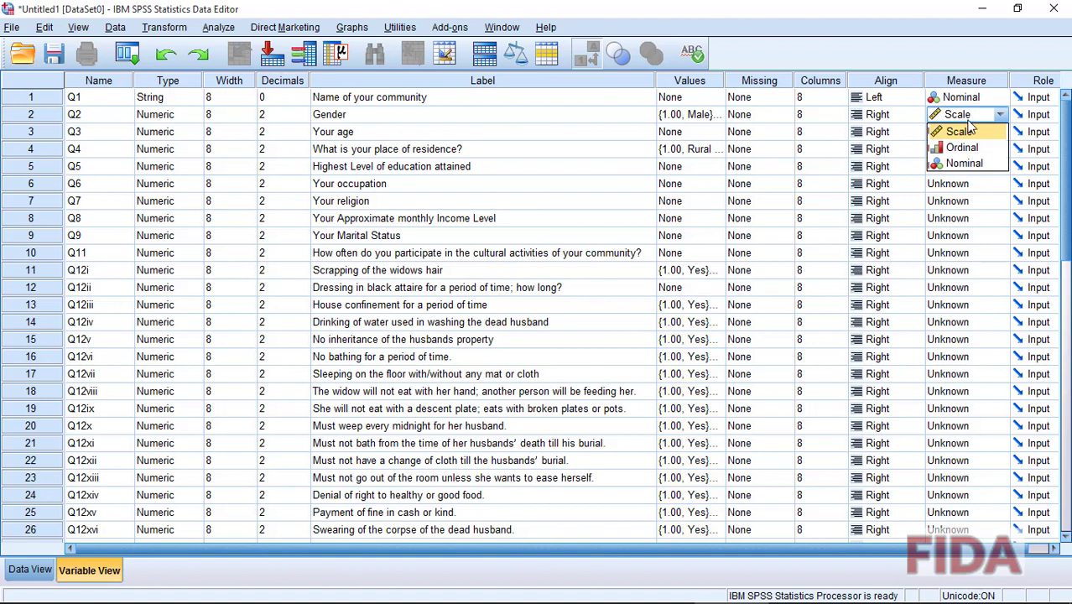
left_click(977, 162)
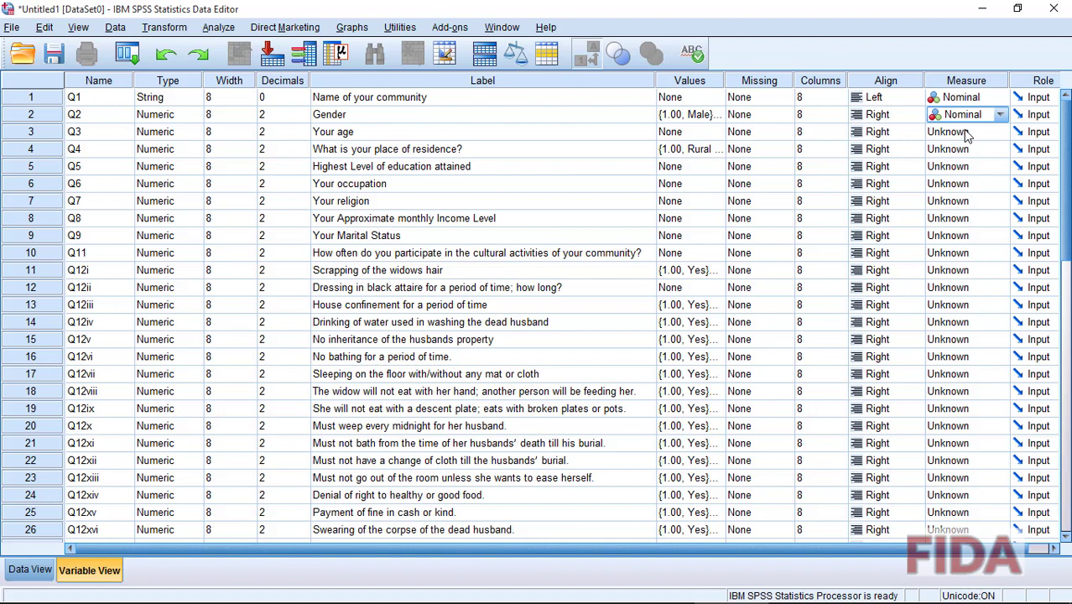
left_click(965, 136)
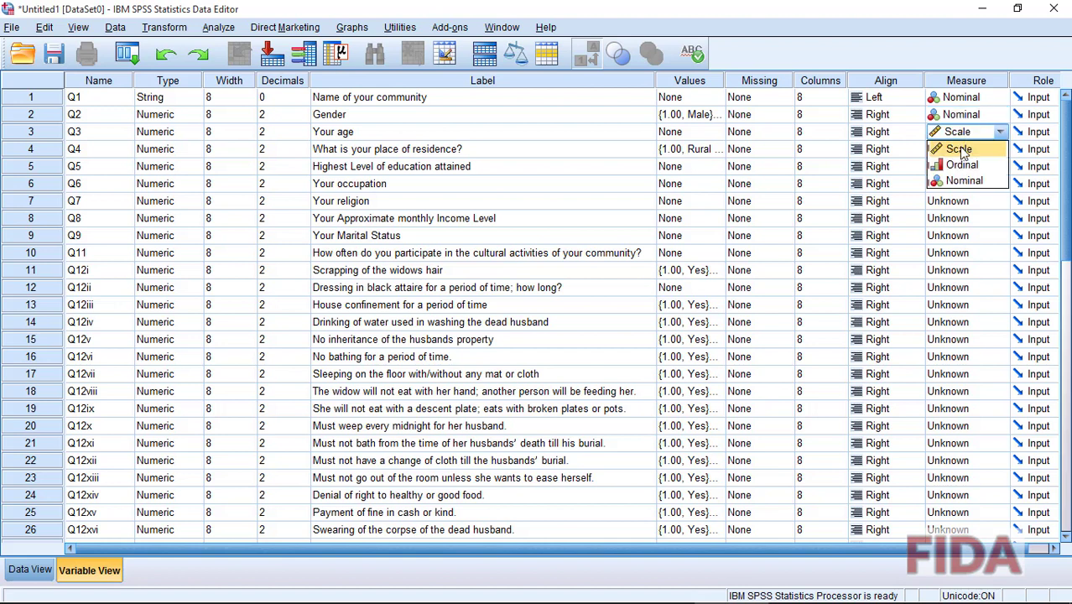
left_click(962, 151)
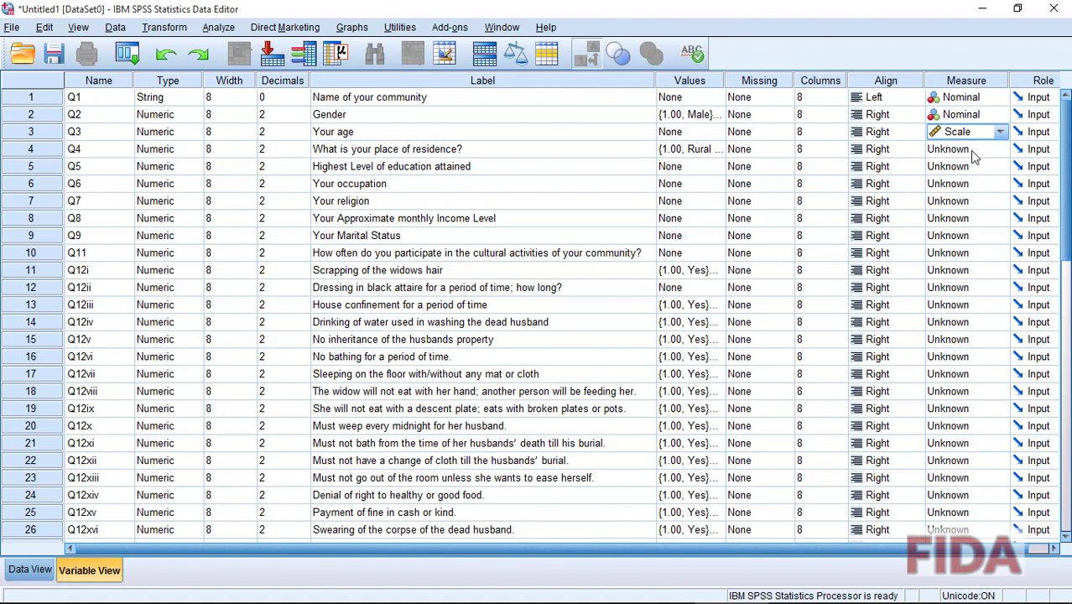
- Set the measurement level of Q4 (place of residence) to Nominal, Q5 (education) to Ordinal and Q6 (occupation) to Nominal
left_click(973, 151)
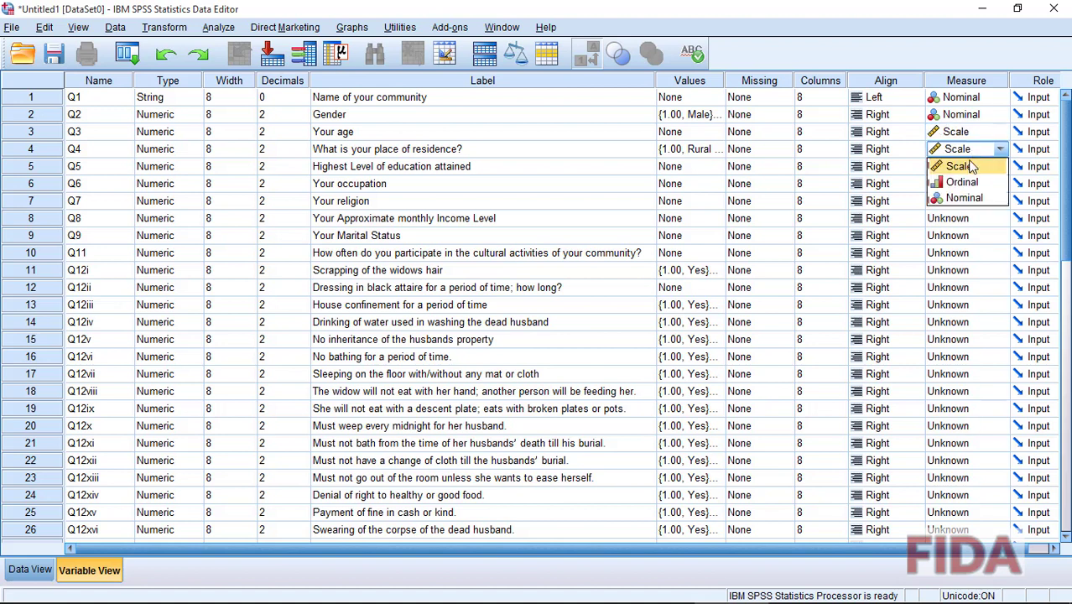
left_click(971, 201)
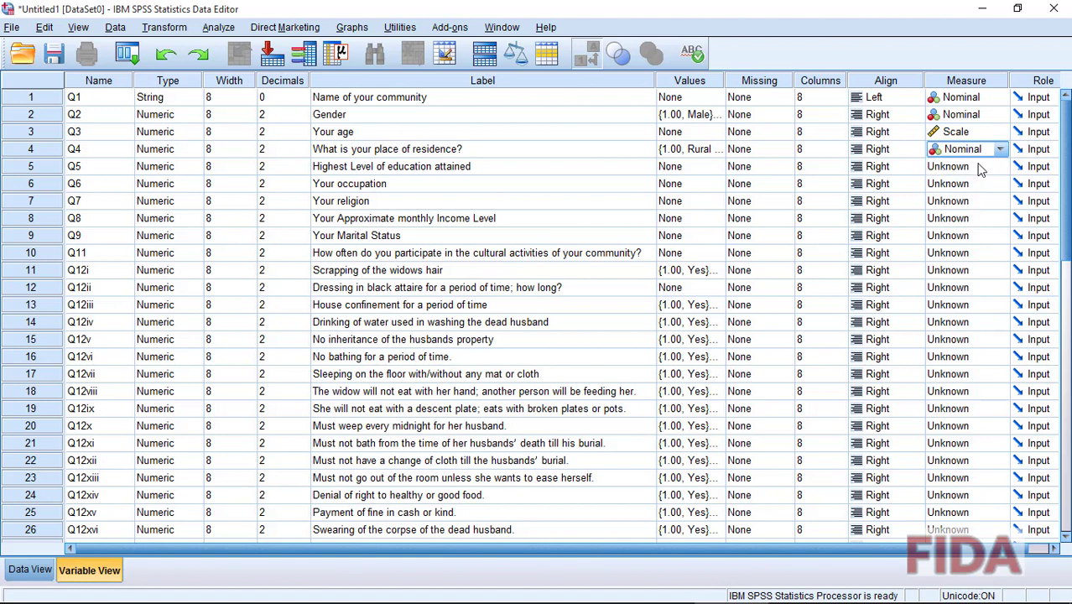
left_click(981, 169)
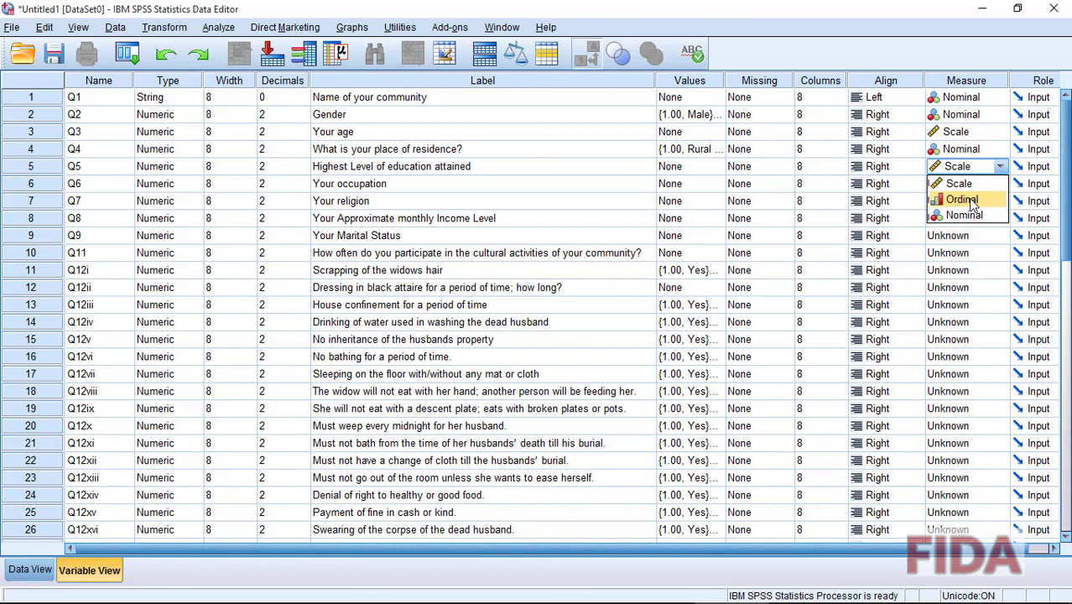
left_click(962, 199)
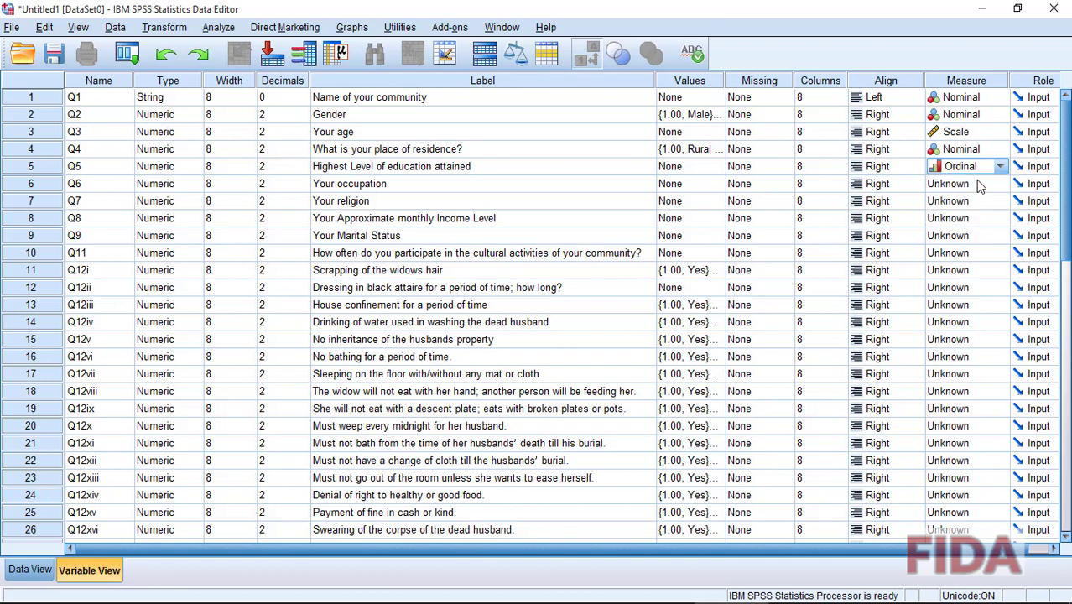
left_click(975, 182)
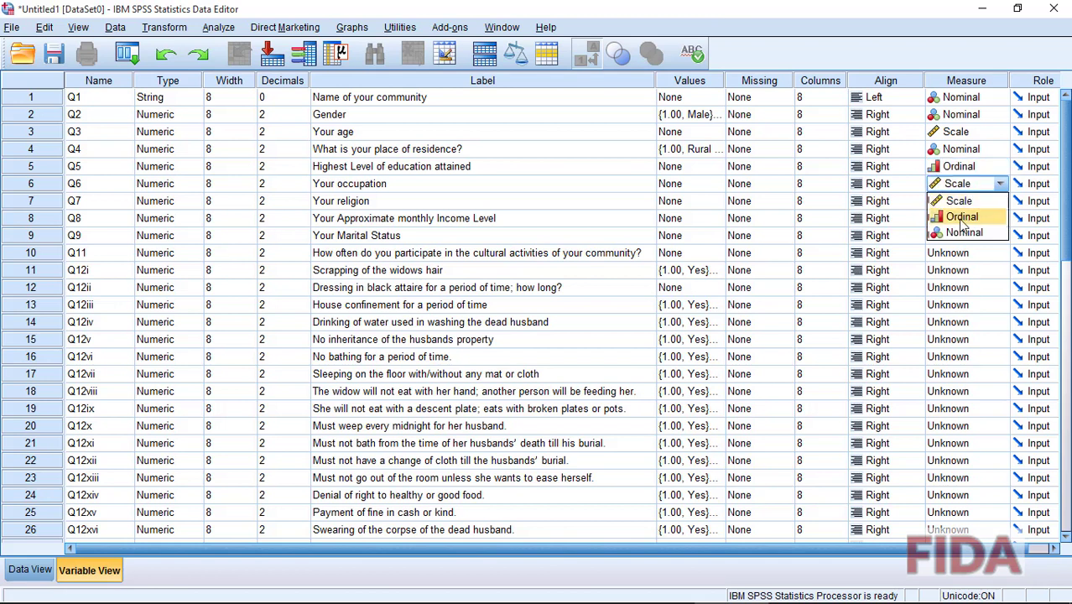
left_click(964, 233)
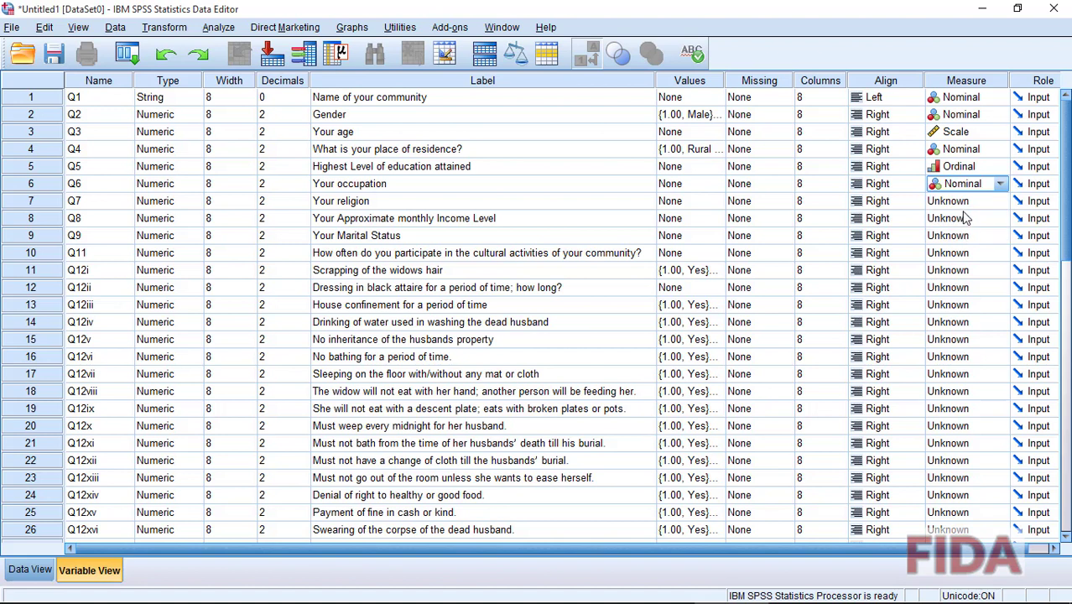
scroll(964, 217, "down", 4)
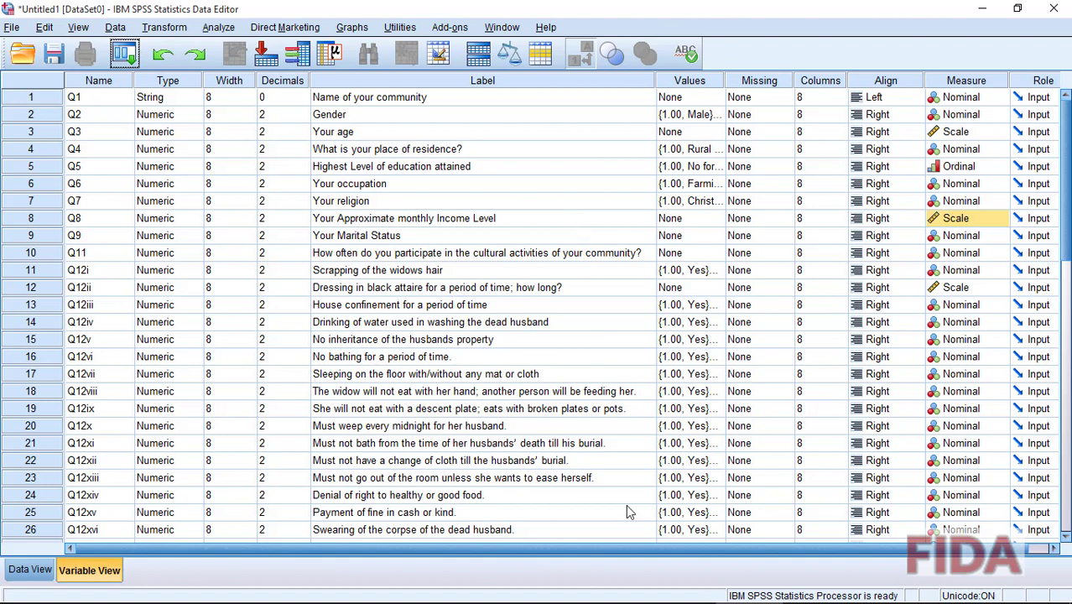
- Check the answer options of questions 4 to 9 on the questionnaire in Excel and return to SPSS
left_click(547, 587)
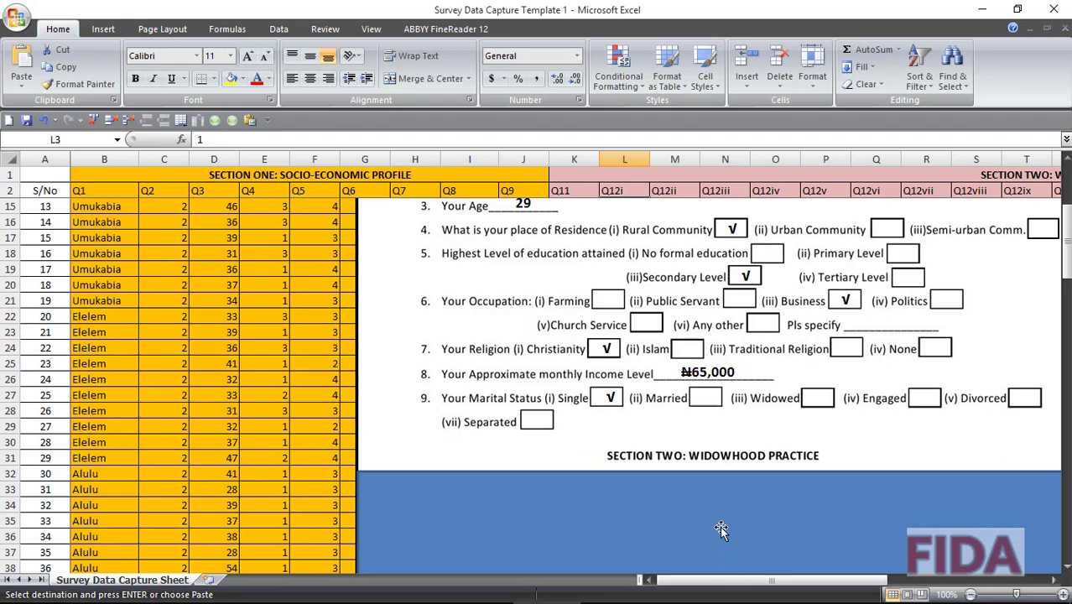
mouse_move(537, 597)
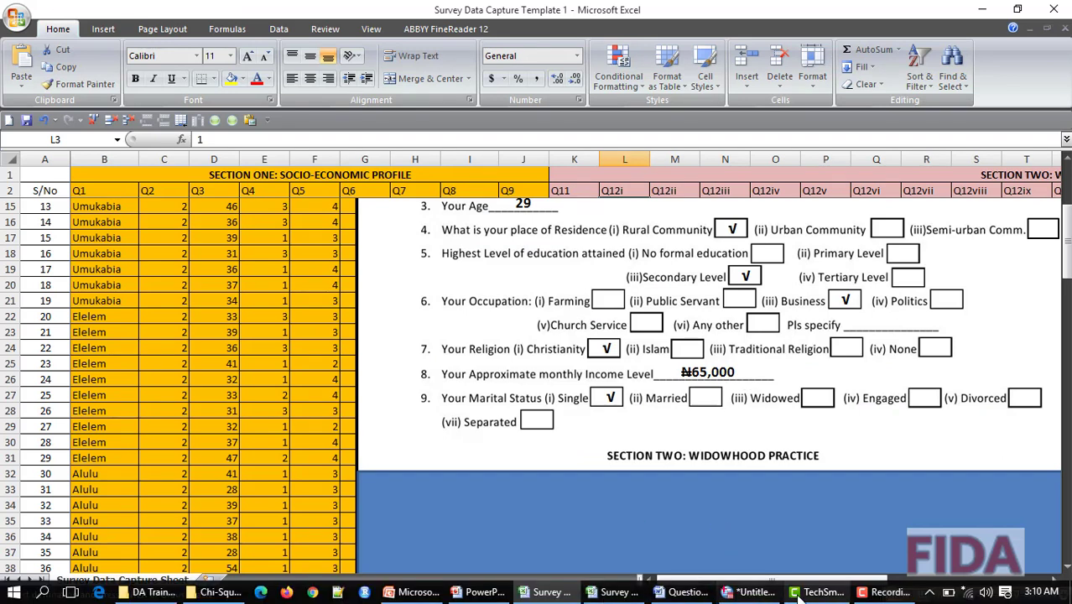
left_click(736, 596)
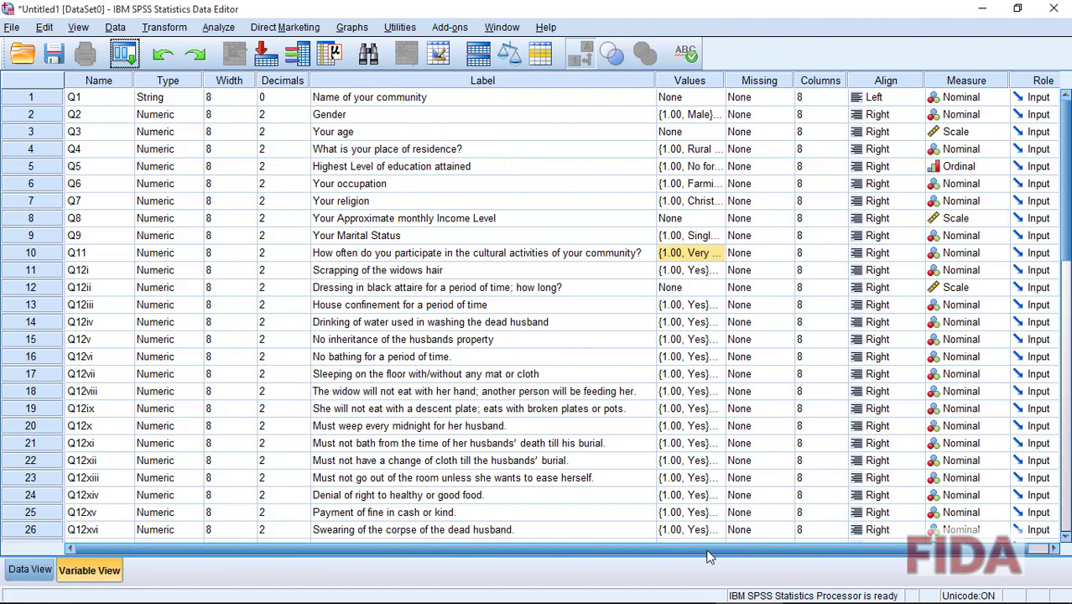
- Switch to the Survey Data Populated workbook in Excel and copy all responses from B3 through AE52, without the headers
left_click(617, 597)
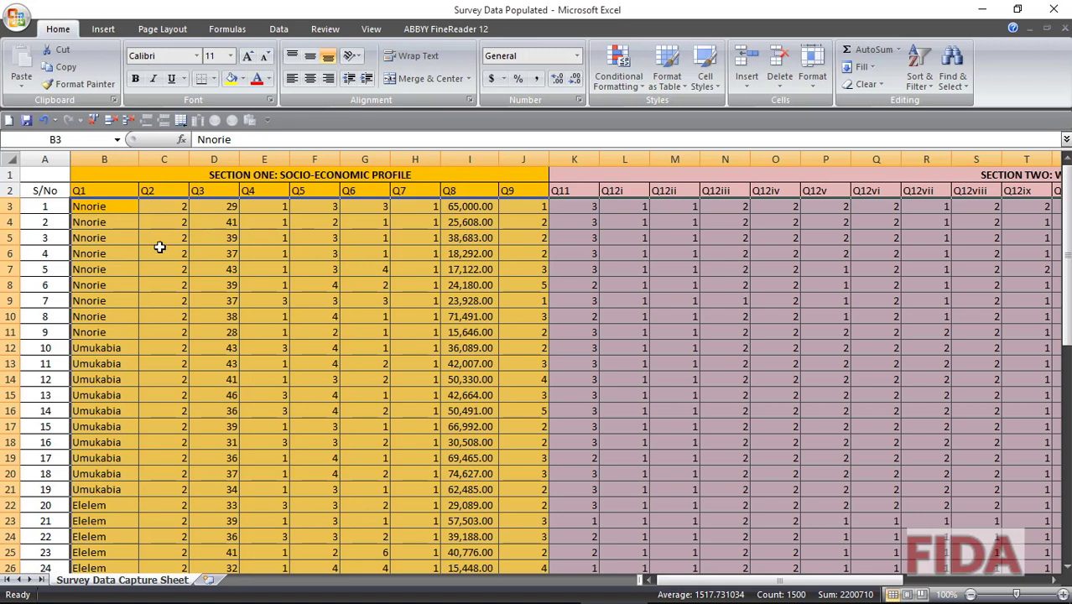
left_click(89, 206)
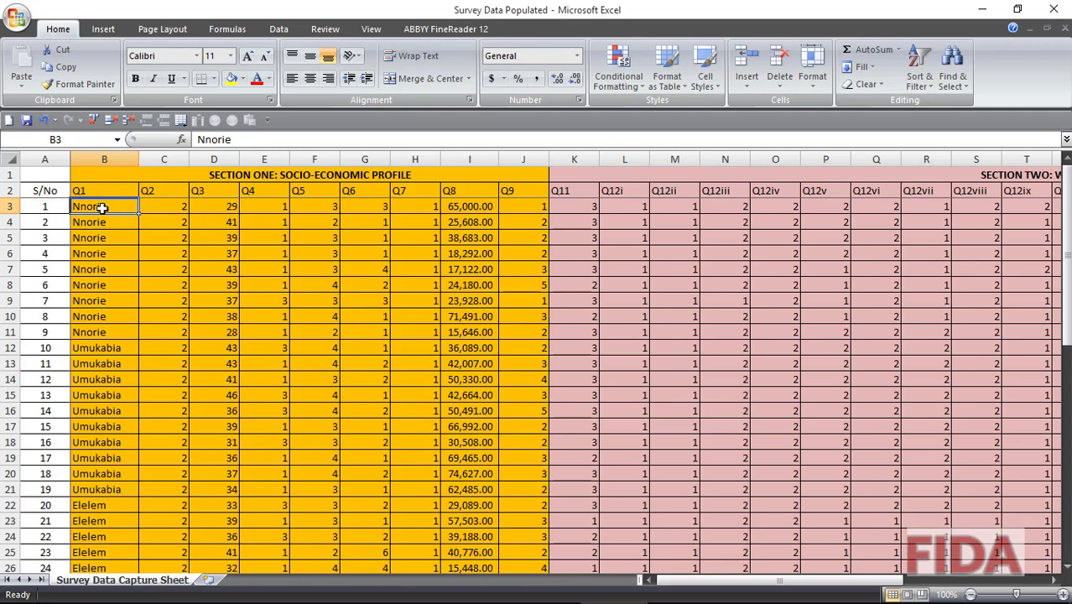
left_click_drag(97, 206, 960, 539)
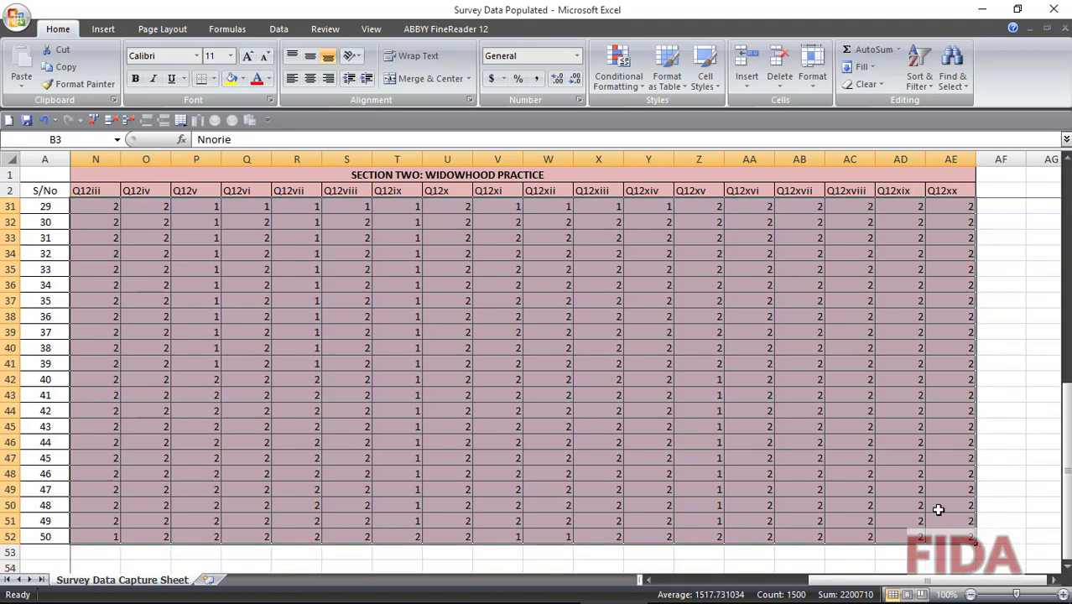
left_click(67, 66)
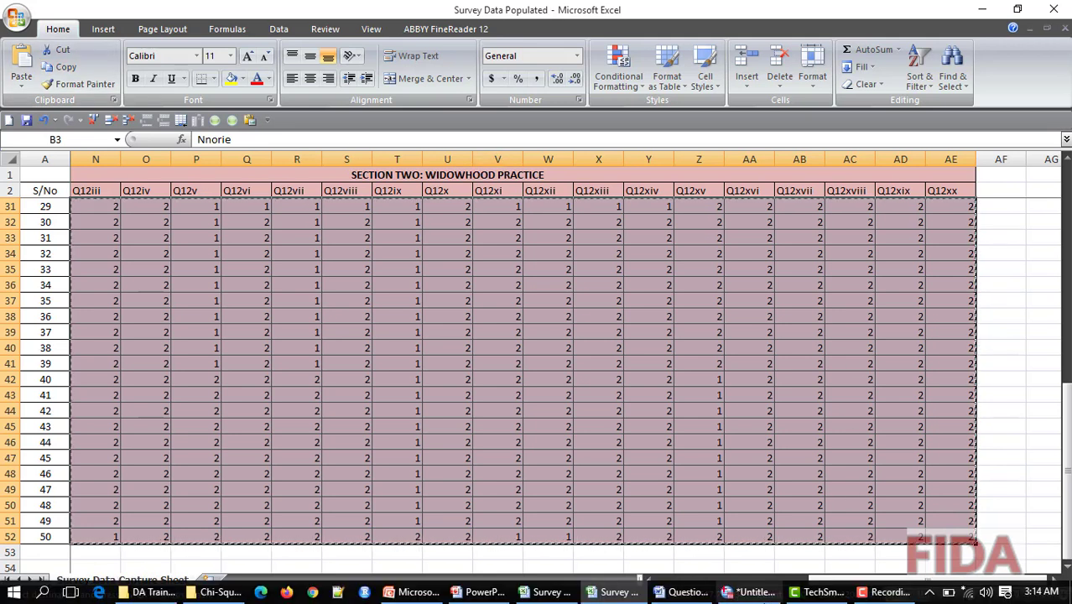
- Switch to SPSS and paste the copied responses into Data View, starting at the first case of Q1
left_click(738, 596)
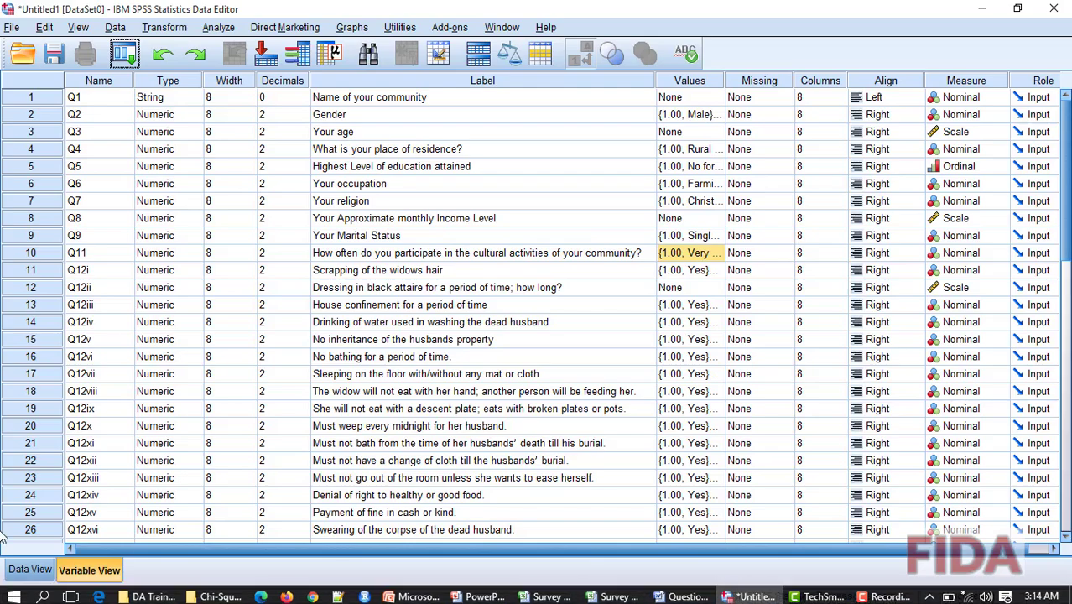
left_click(31, 571)
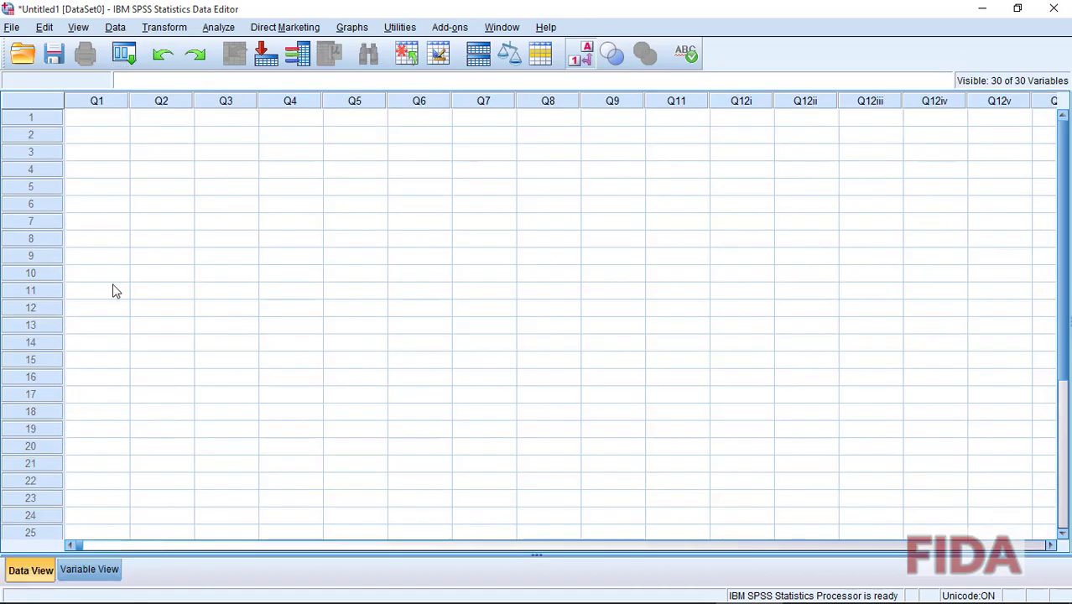
right_click(84, 121)
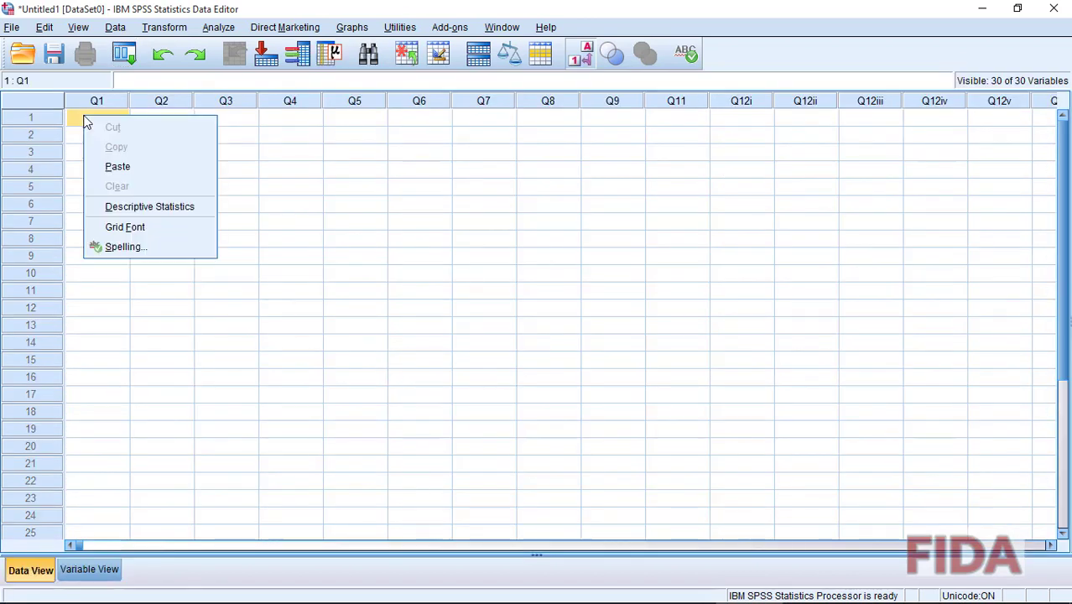
left_click(118, 167)
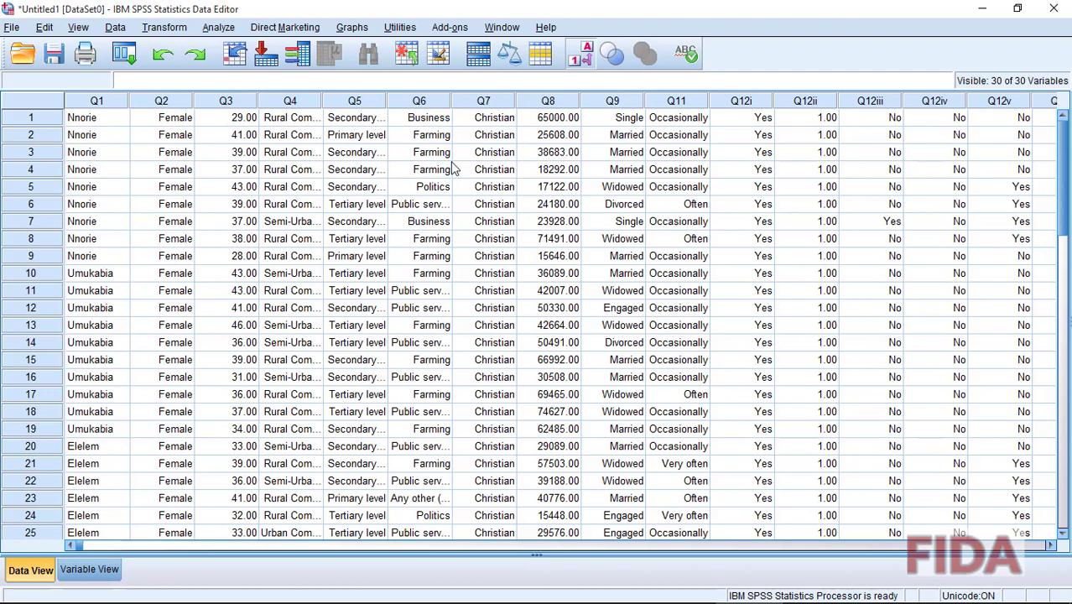
- Turn the value labels display off and on twice to compare the numeric codes with their labels in Data View
left_click(78, 28)
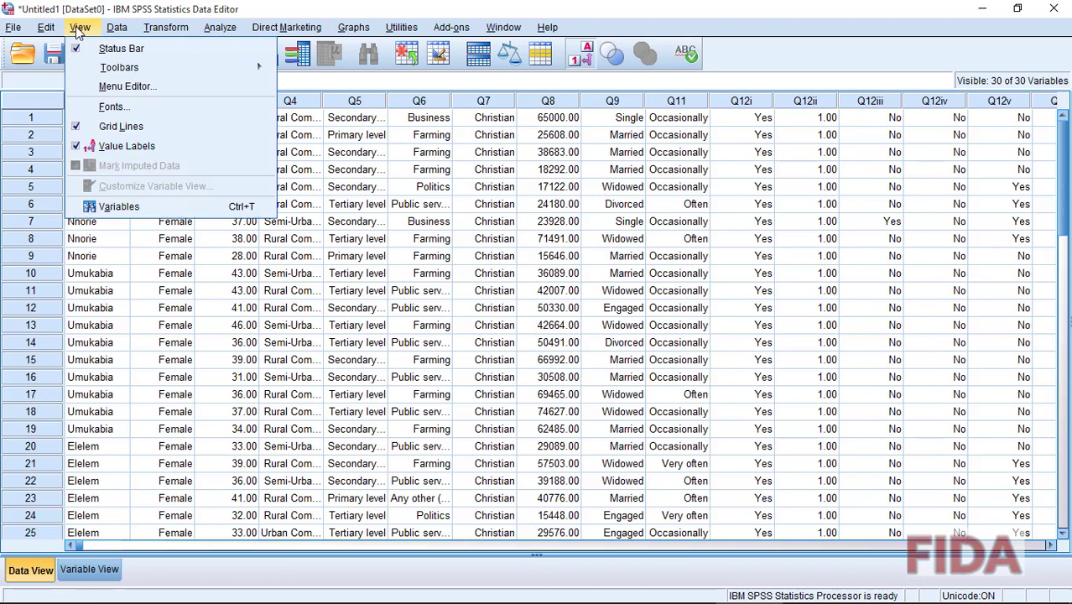
left_click(79, 149)
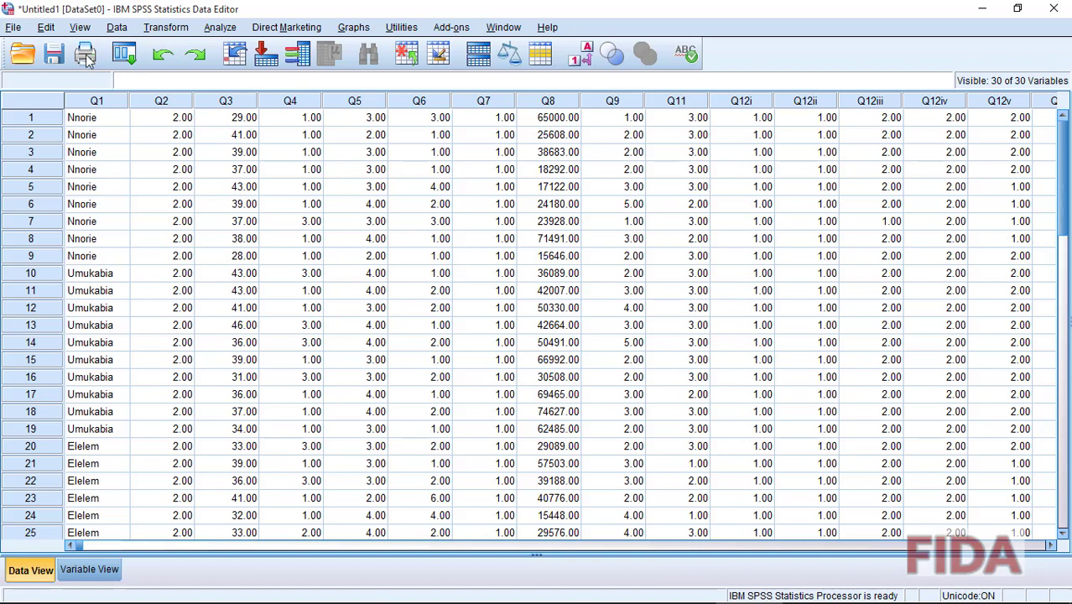
left_click(80, 27)
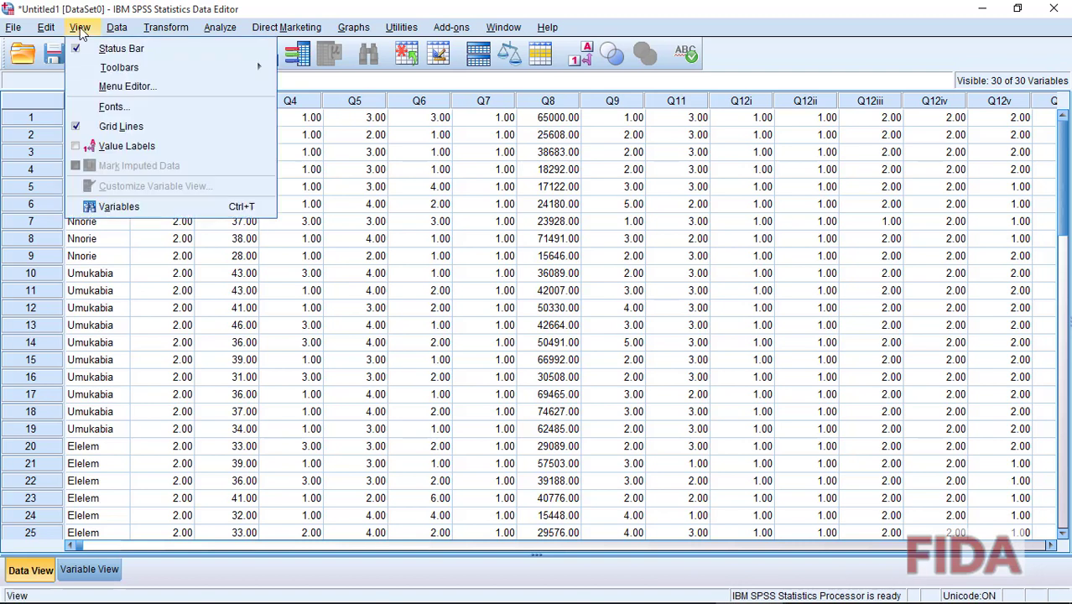
left_click(80, 149)
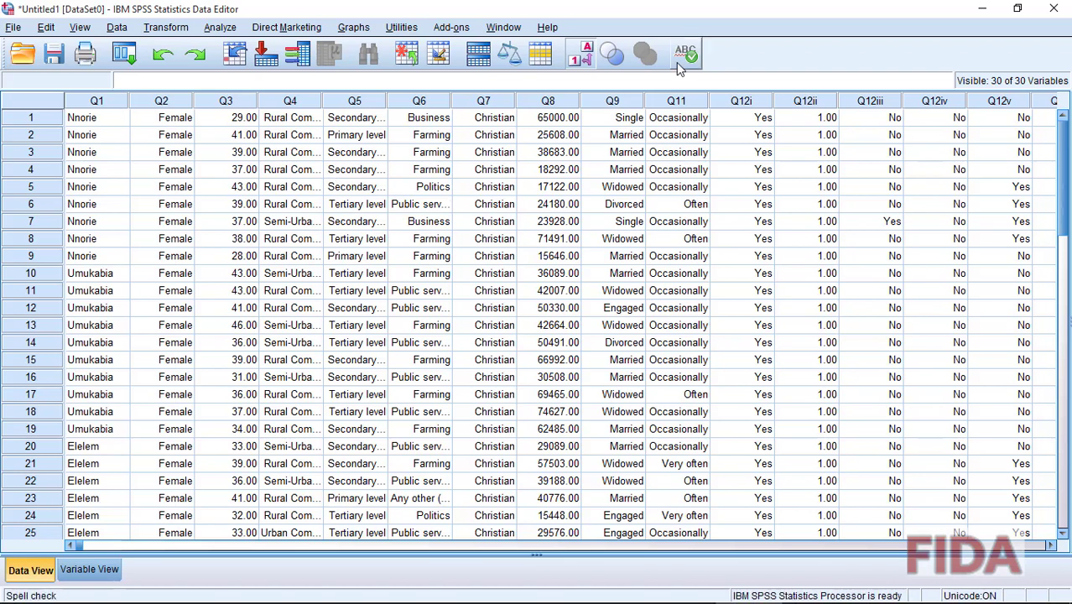
left_click(584, 57)
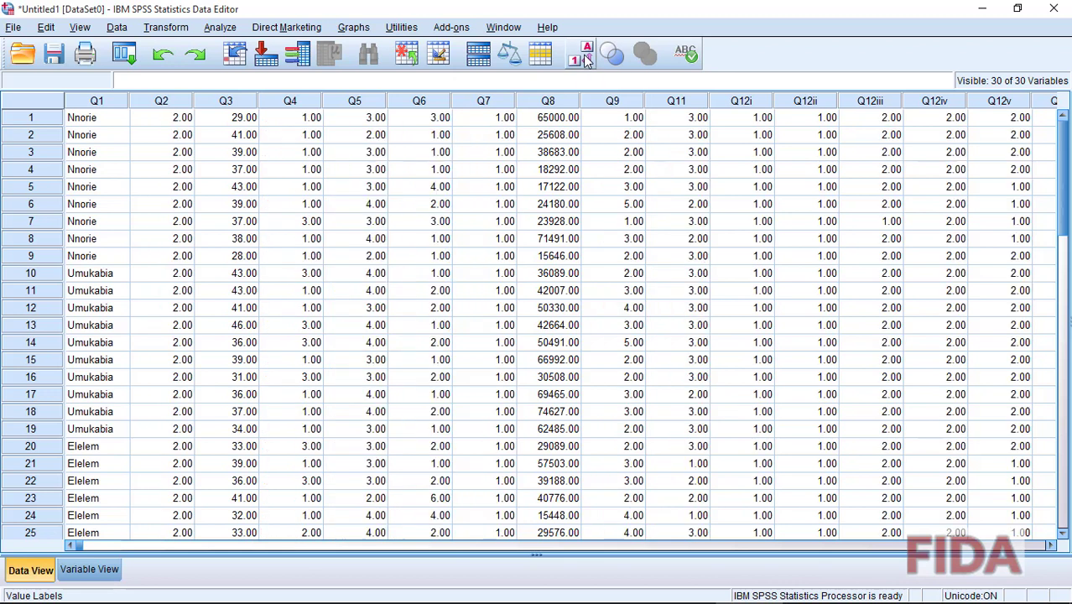
left_click(585, 57)
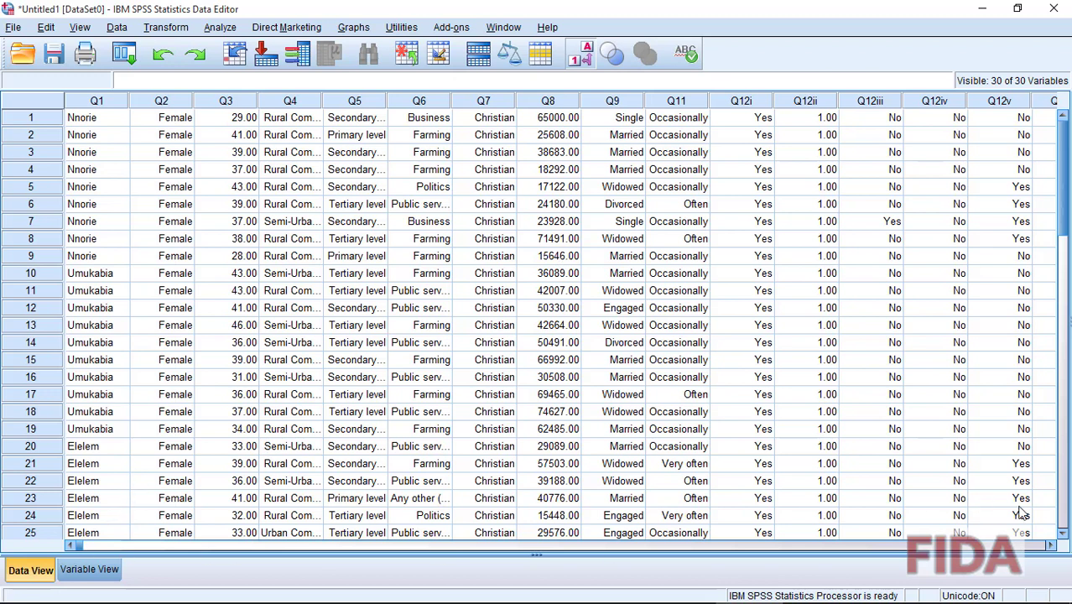
- Examine the pasted responses across all variables through Q12xx and return to Q1
left_click(1049, 545)
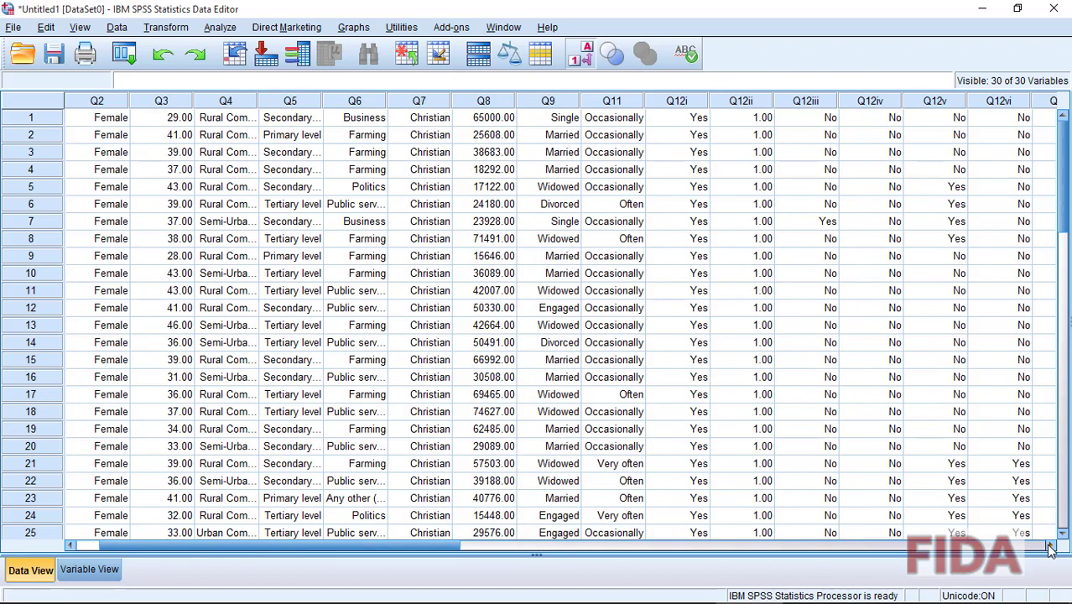
left_click(1049, 545)
left_click(1049, 546)
left_click(1049, 546)
left_click(1048, 546)
left_click(1049, 546)
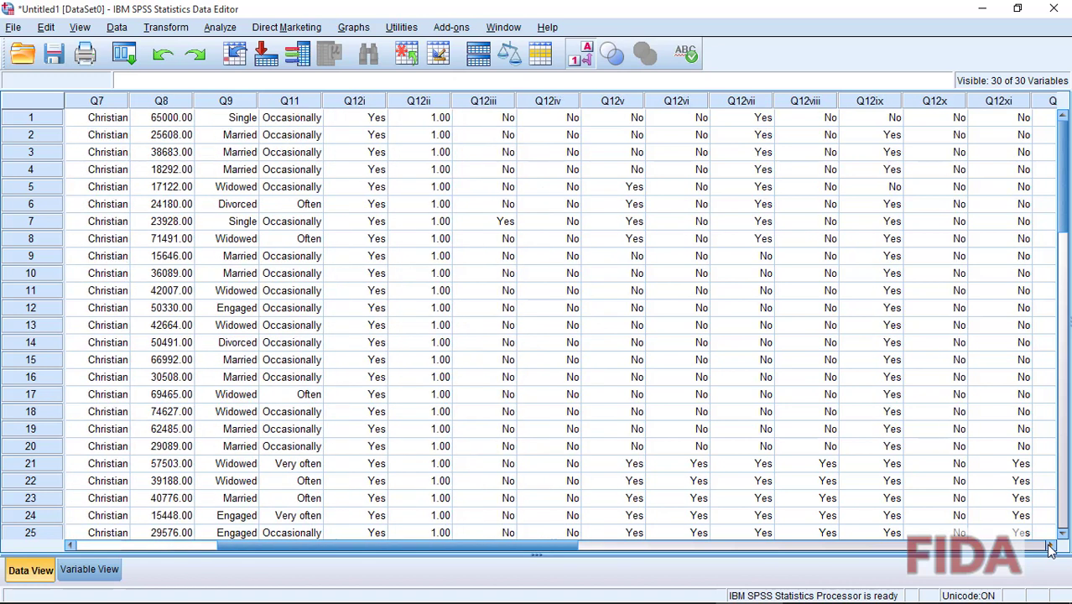
left_click(1049, 546)
left_click(1049, 546)
left_click(1049, 546)
left_click(1049, 546)
left_click(1049, 546)
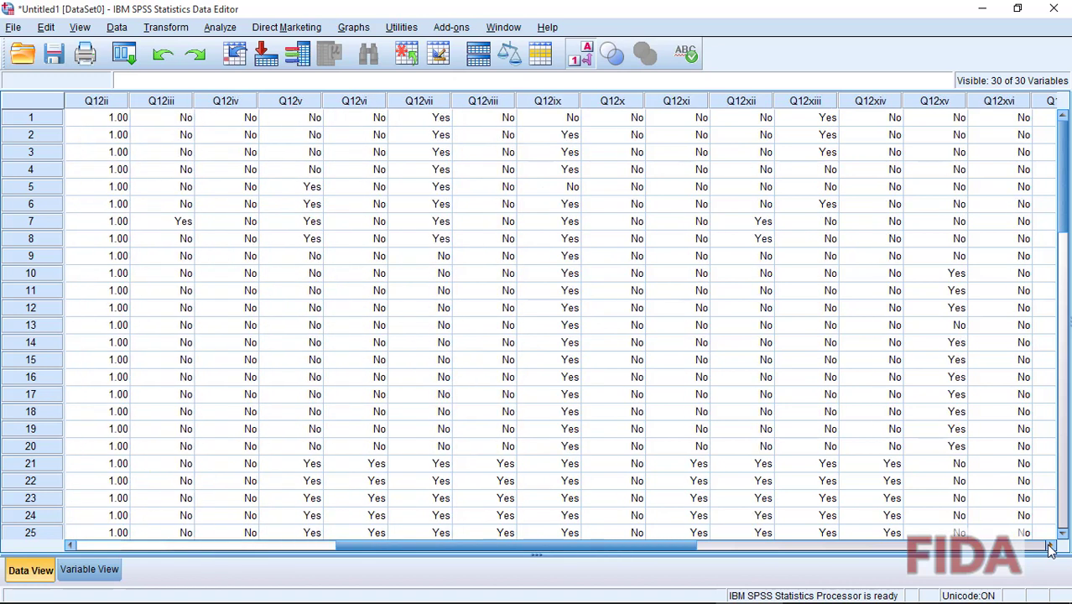
left_click(1049, 545)
left_click(1049, 546)
left_click(1049, 546)
left_click(1049, 546)
left_click(1049, 545)
left_click(1049, 546)
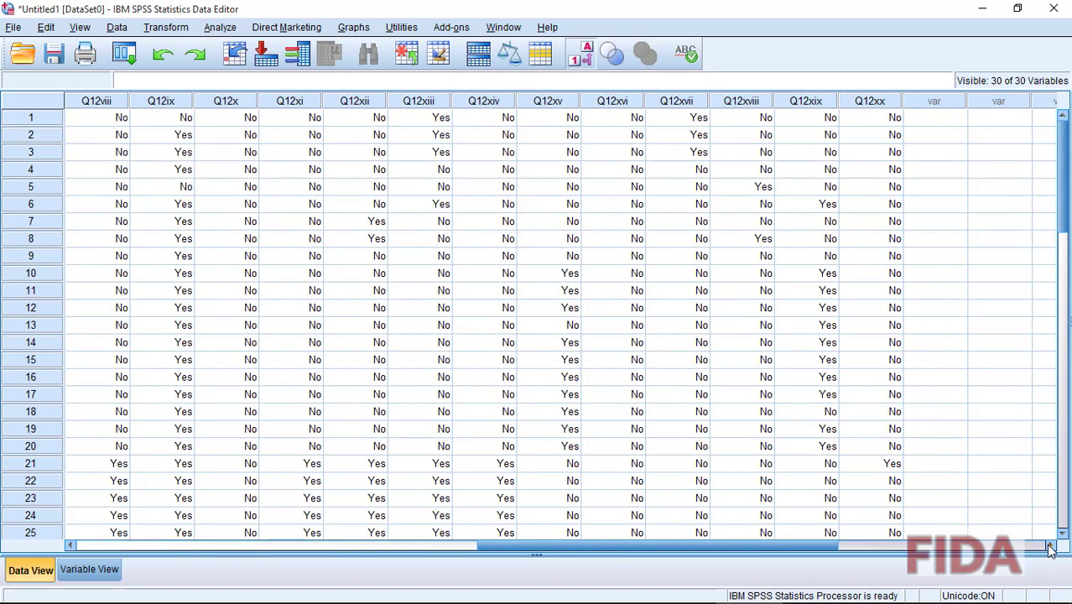
left_click_drag(756, 545, 383, 538)
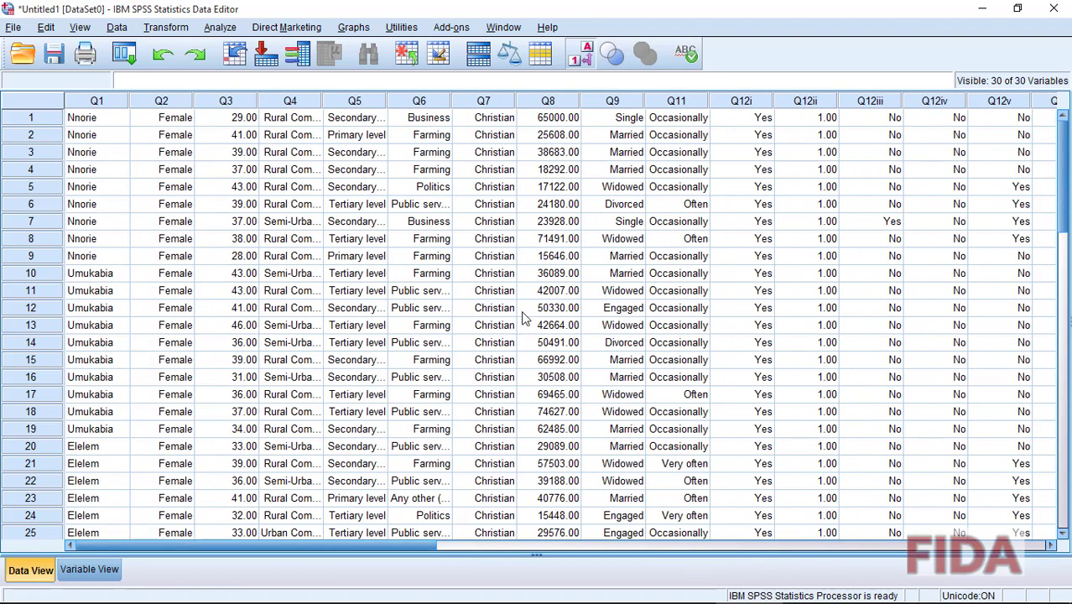